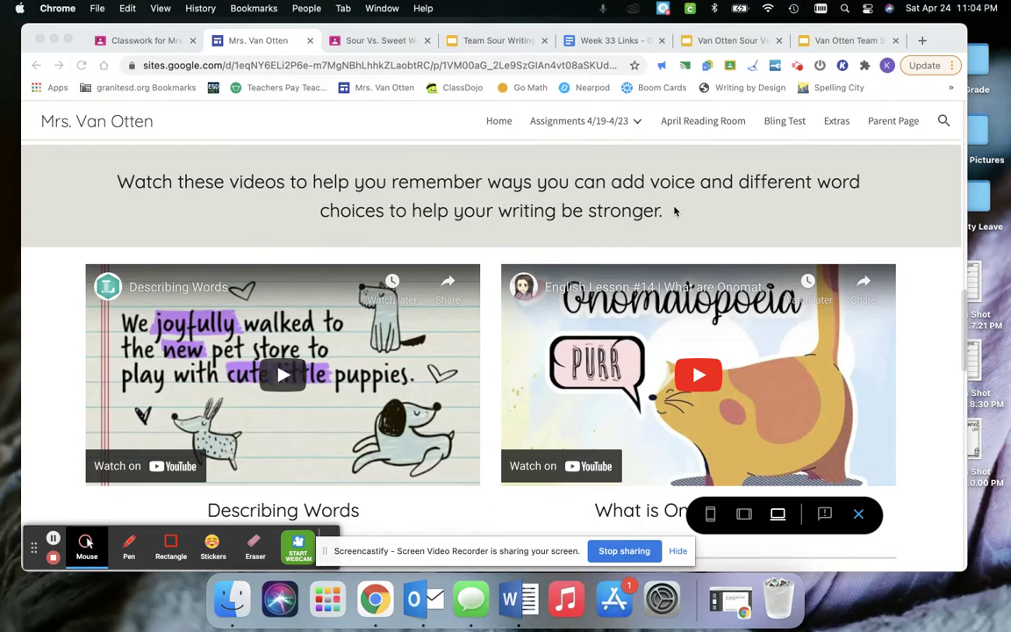
Look through the class site from the writing videos down to the Team Sour vs. Team Sweet Writing instructions
{"action": "scroll", "coordinate": [674, 211], "scroll_direction": "down", "scroll_amount": 1}
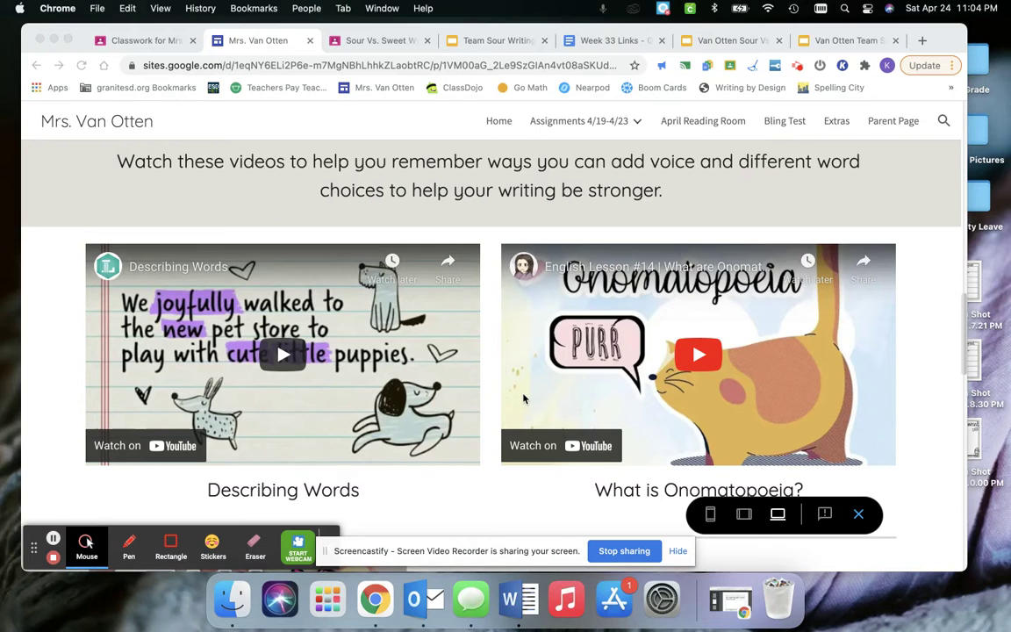
{"action": "scroll", "coordinate": [523, 399], "scroll_direction": "down", "scroll_amount": 1}
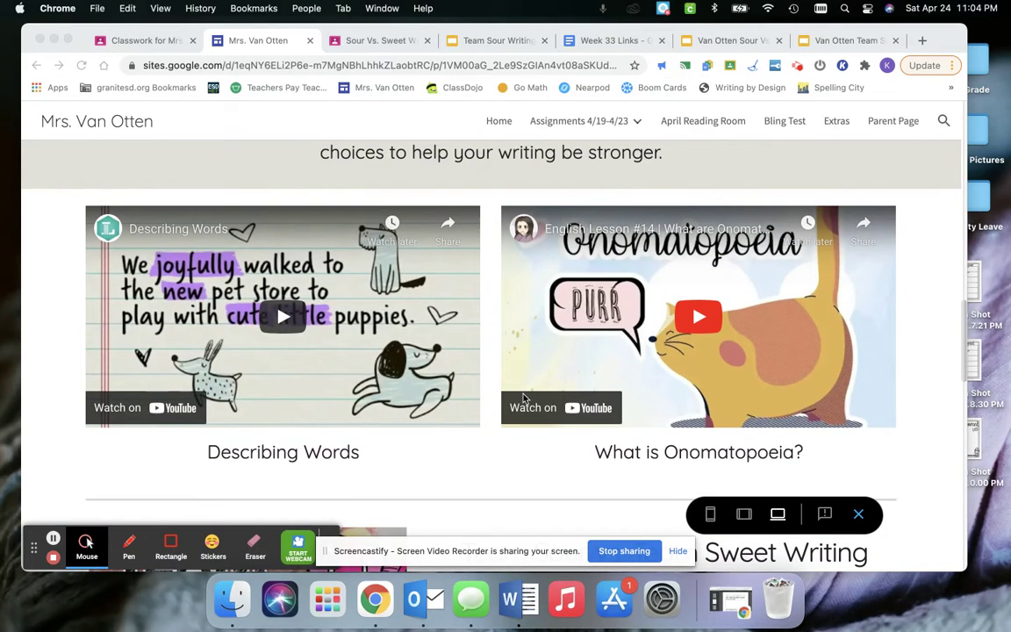
{"action": "scroll", "coordinate": [523, 399], "scroll_direction": "down", "scroll_amount": 1}
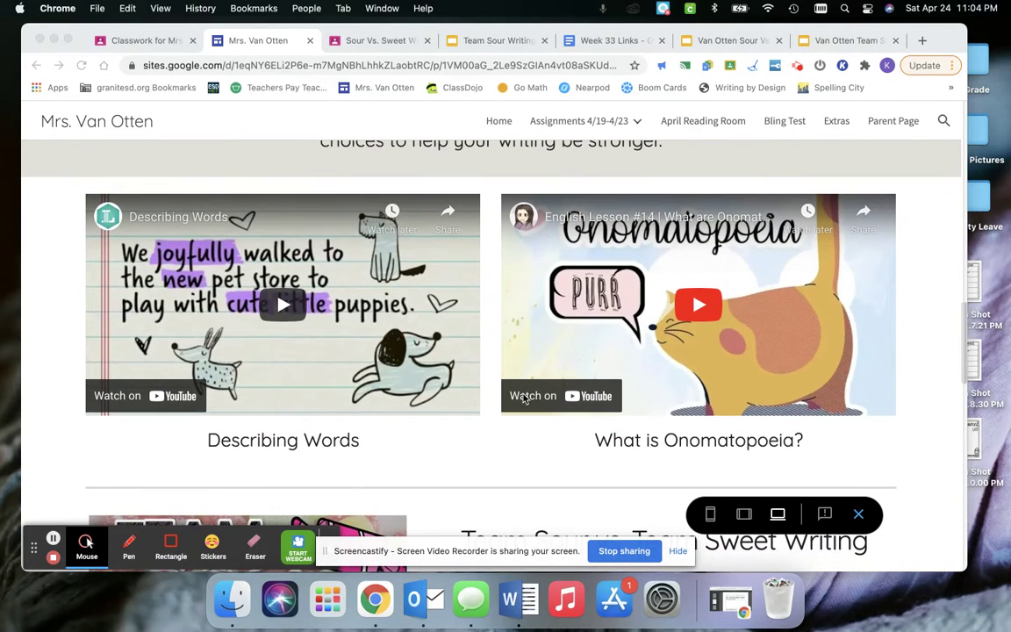
{"action": "scroll", "coordinate": [523, 400], "scroll_direction": "down", "scroll_amount": 2}
{"action": "scroll", "coordinate": [523, 399], "scroll_direction": "down", "scroll_amount": 3}
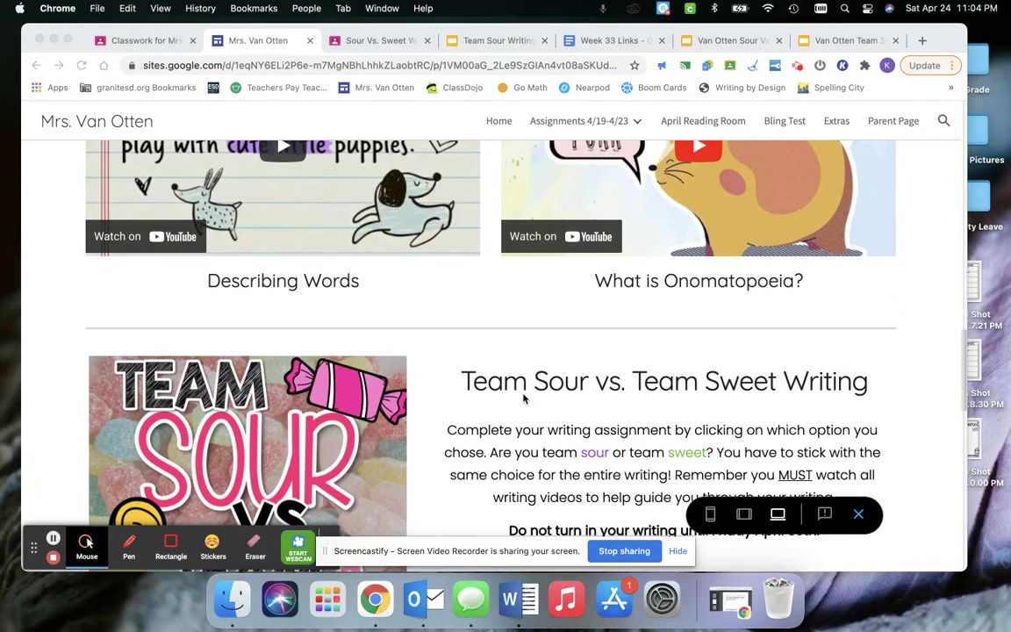
{"action": "scroll", "coordinate": [523, 399], "scroll_direction": "down", "scroll_amount": 5}
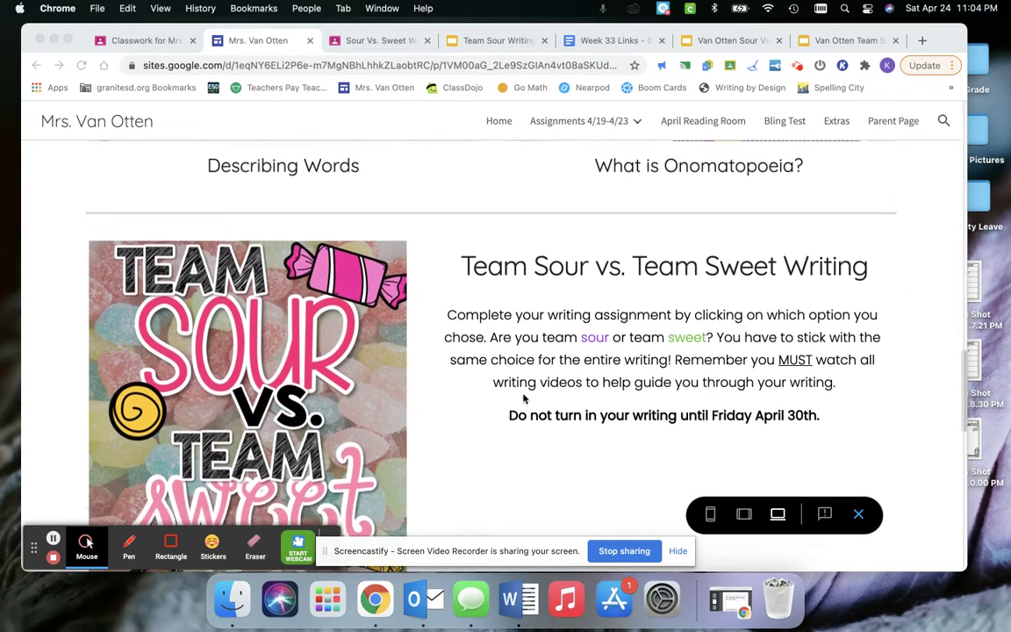
{"action": "scroll", "coordinate": [523, 399], "scroll_direction": "down", "scroll_amount": 2}
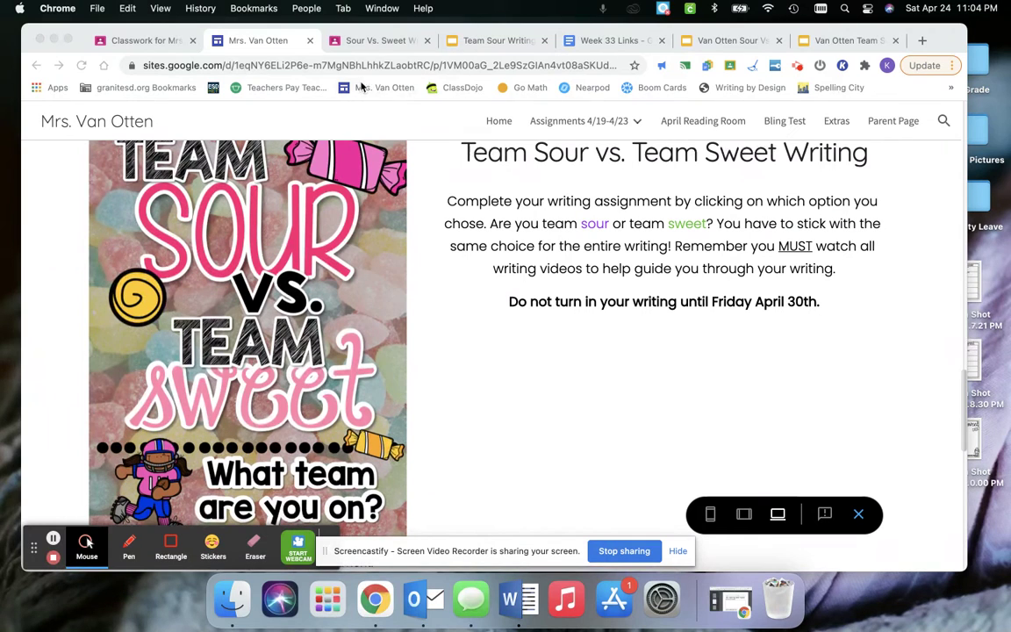
View the Sour Vs. Sweet Writing assignment in Google Classroom and the completed Sour Vs. Sweet Brainstorming slide
{"action": "left_click", "coordinate": [384, 48]}
{"action": "left_click", "coordinate": [383, 49]}
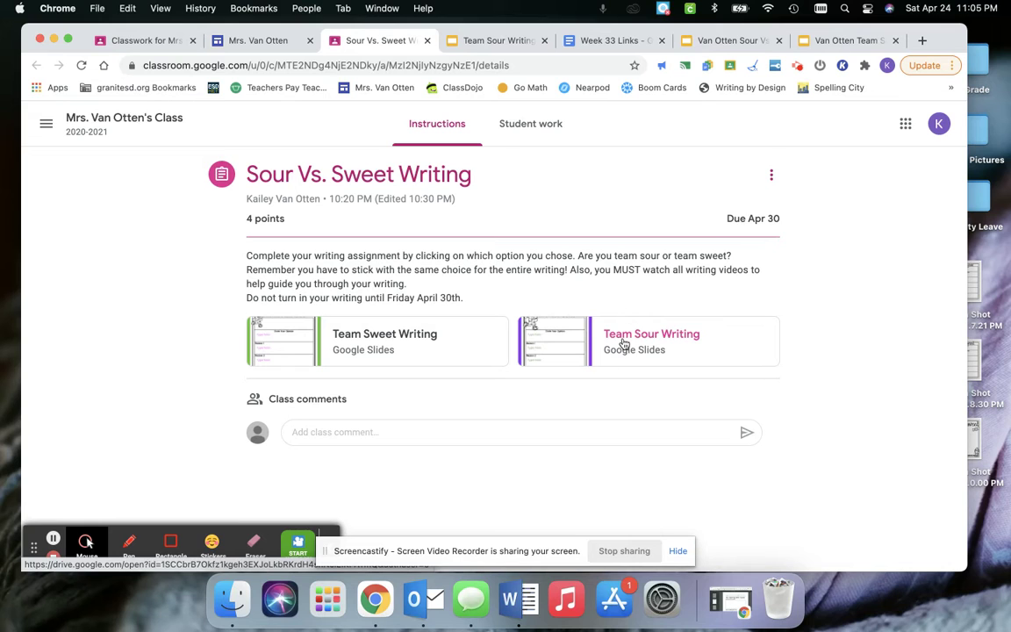
{"action": "left_click", "coordinate": [718, 40]}
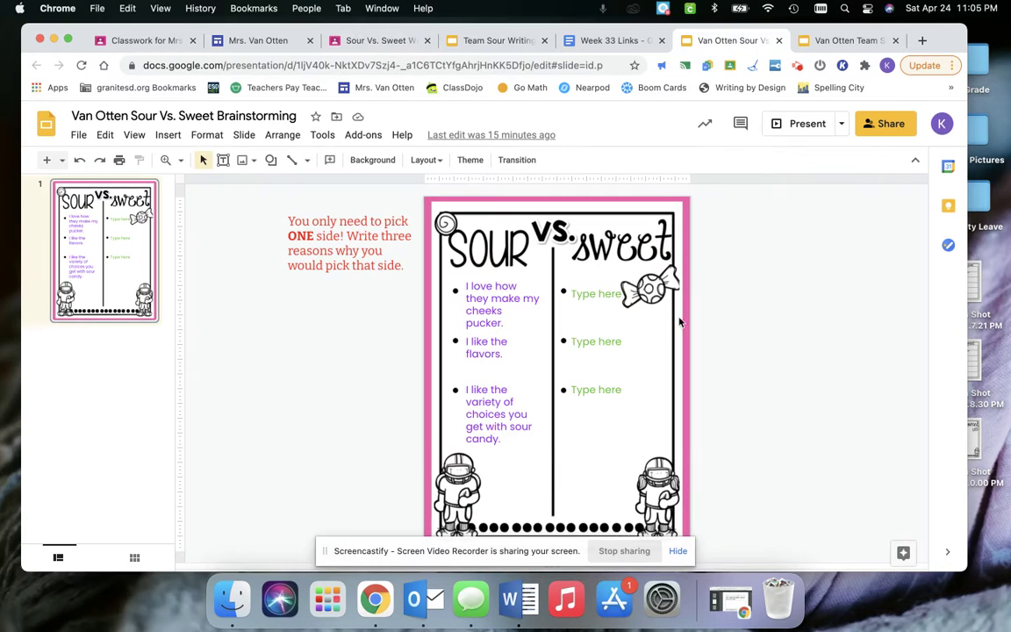
In the Team Sour Writing slides, reword the end of the State Your Opinion sentence to "as the most fantastic candy choice."
{"action": "left_click", "coordinate": [844, 40]}
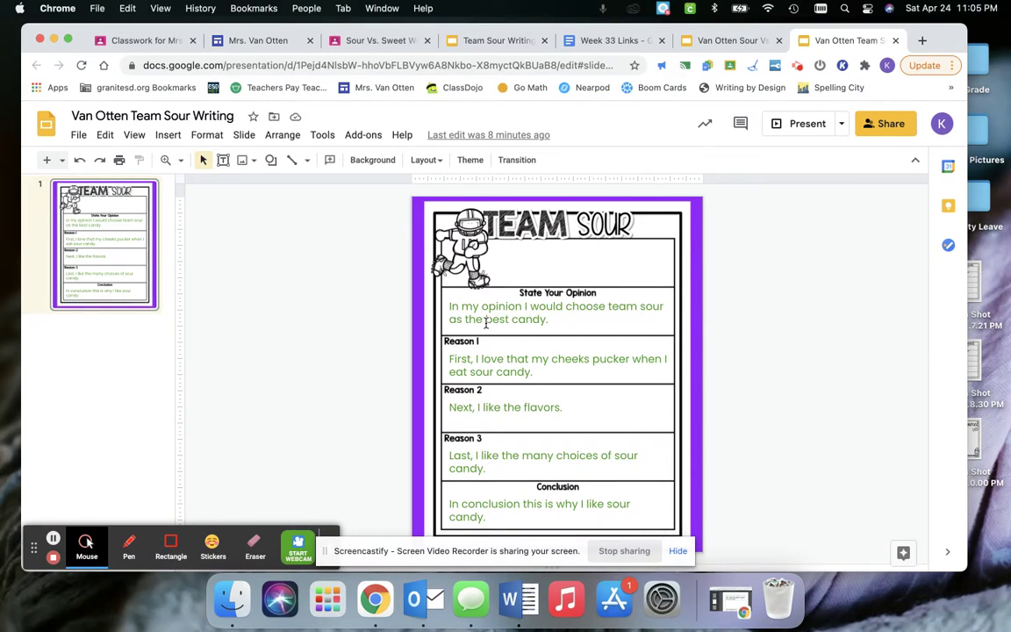
{"action": "left_click_drag", "start_coordinate": [486, 321], "coordinate": [512, 321]}
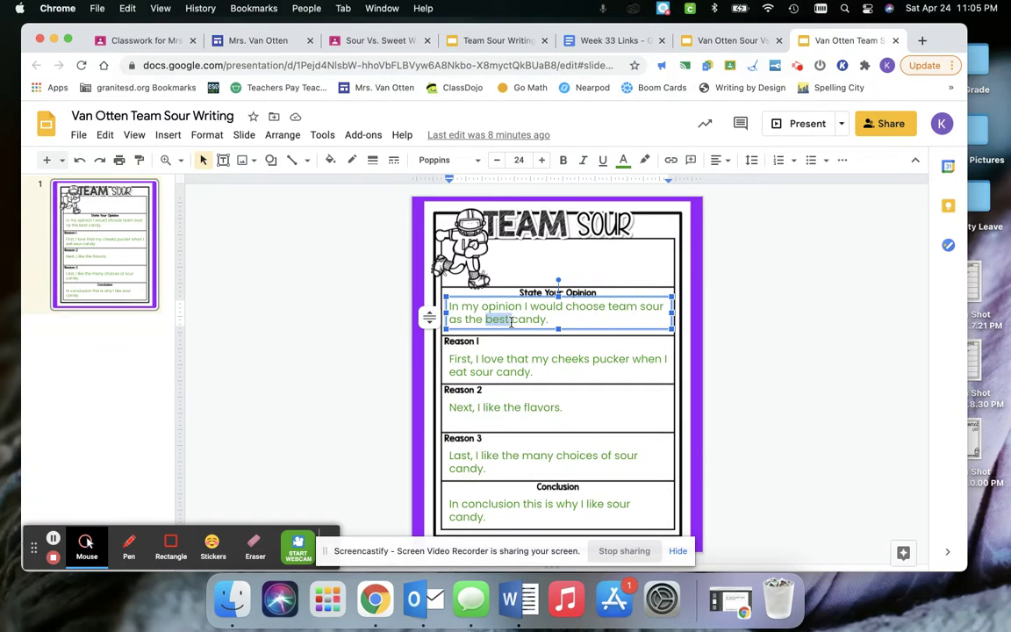
{"action": "key", "text": "BackSpace"}
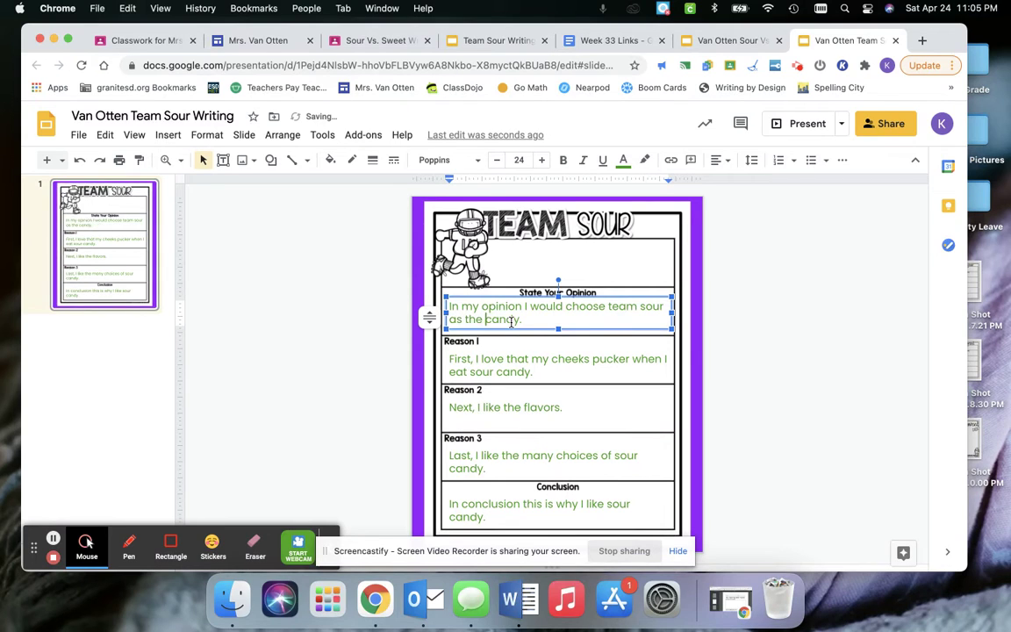
{"action": "type", "text": "most"}
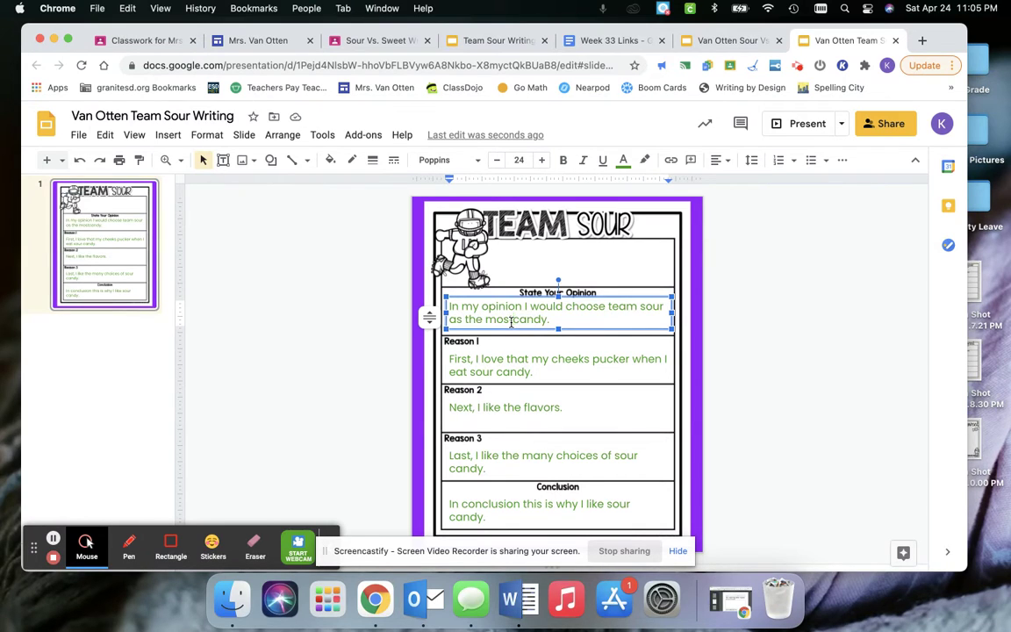
{"action": "type", "text": "fans"}
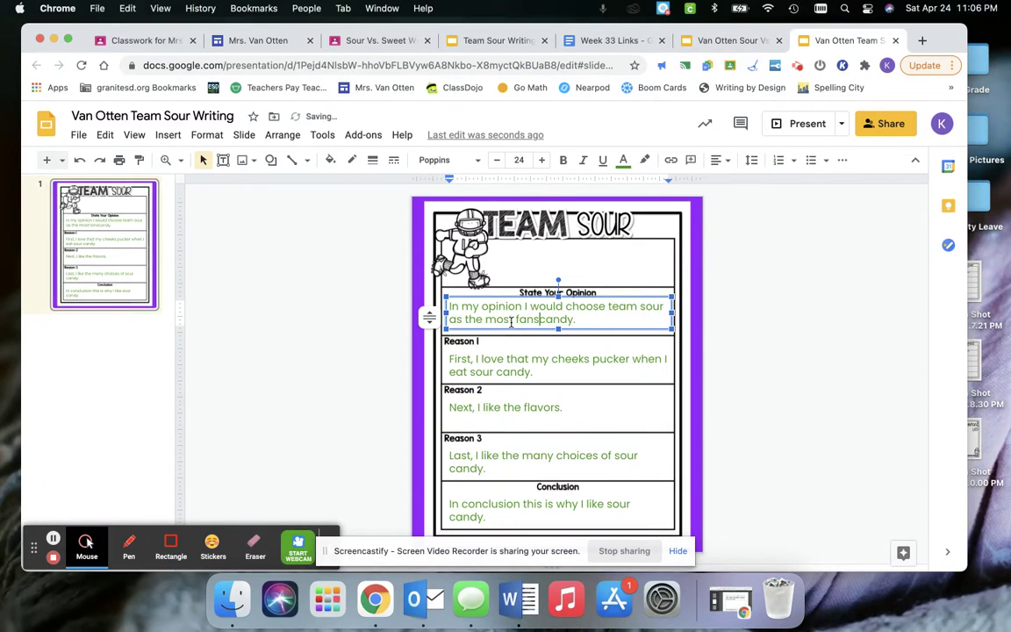
{"action": "key", "text": "BackSpace"}
{"action": "type", "text": "tastic"}
{"action": "key", "text": "BackSpace"}
{"action": "type", "text": "choic"}
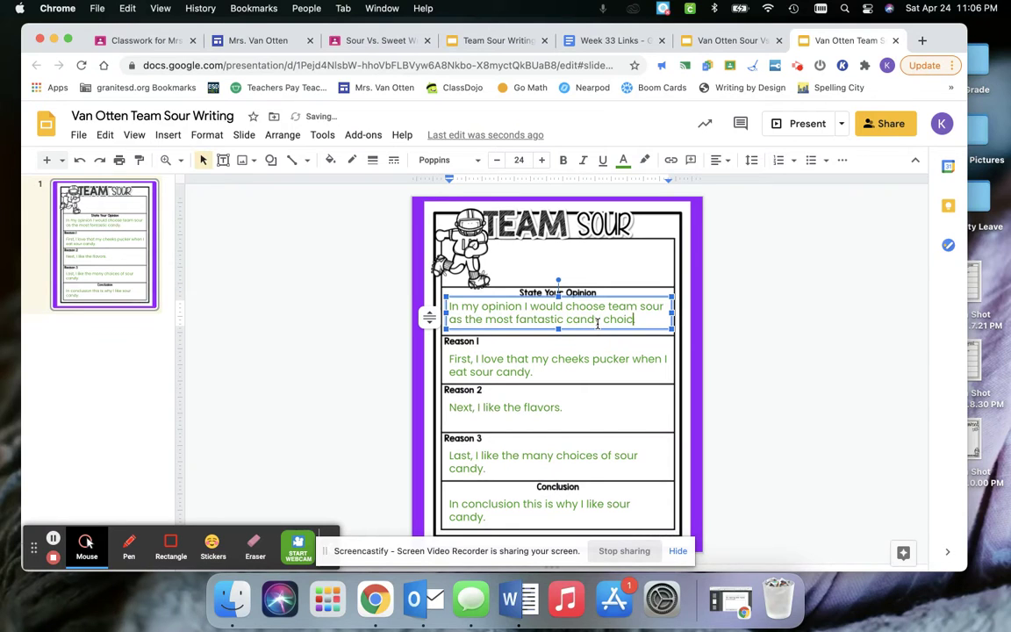
{"action": "type", "text": "e."}
Color the words "most fantastic" and "choice" red in the State Your Opinion sentence
{"action": "left_click_drag", "start_coordinate": [486, 321], "coordinate": [564, 321]}
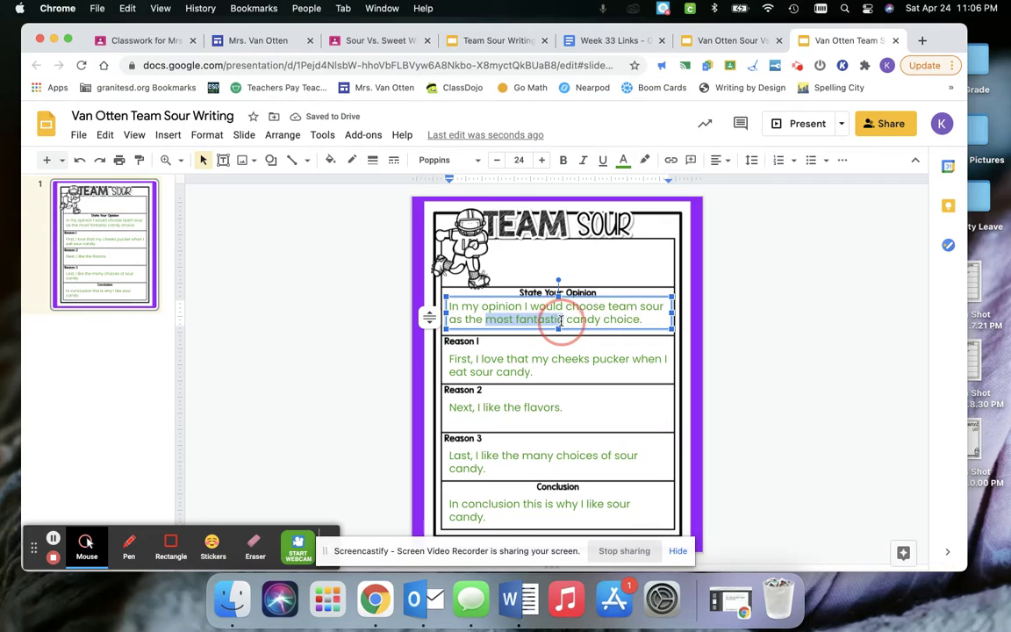
{"action": "left_click", "coordinate": [623, 160]}
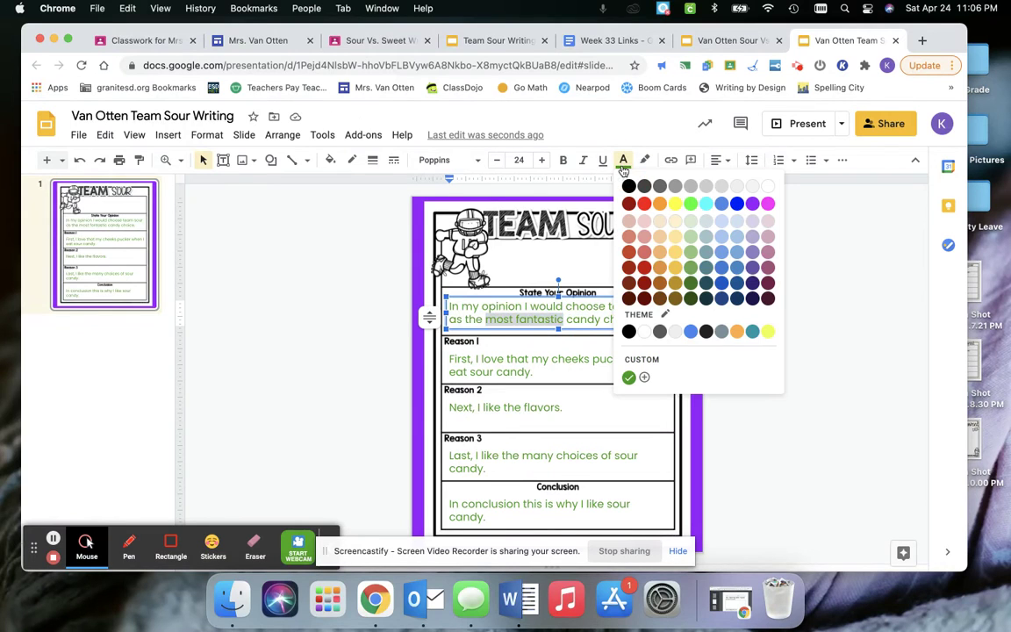
{"action": "left_click", "coordinate": [645, 213]}
{"action": "left_click_drag", "start_coordinate": [604, 319], "coordinate": [639, 321]}
{"action": "left_click", "coordinate": [623, 160]}
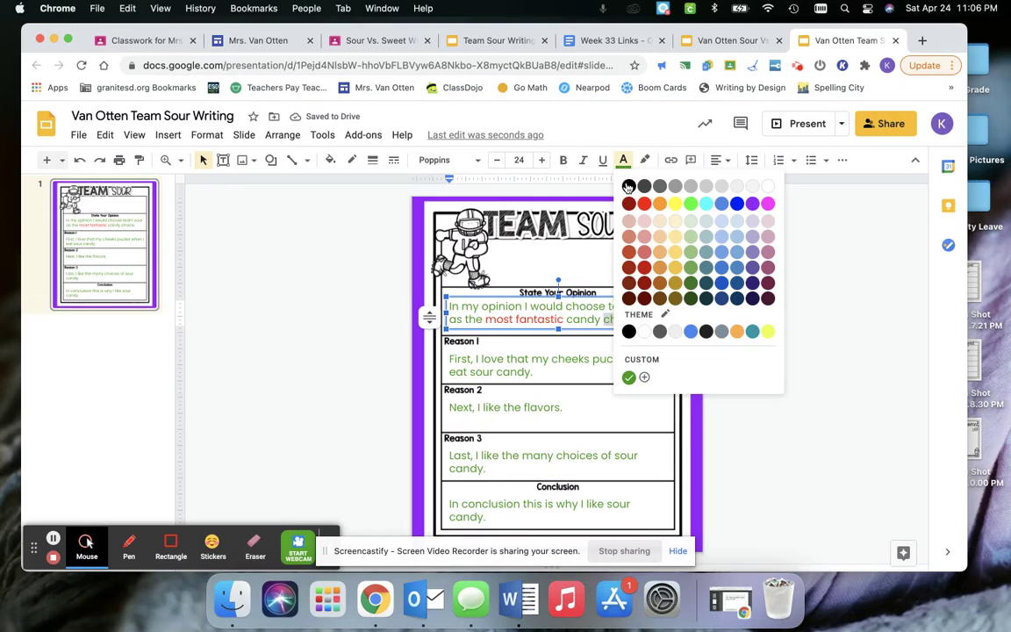
{"action": "left_click", "coordinate": [646, 214]}
Retype the comma after "First" in the Reason 1 sentence
{"action": "left_click", "coordinate": [638, 352]}
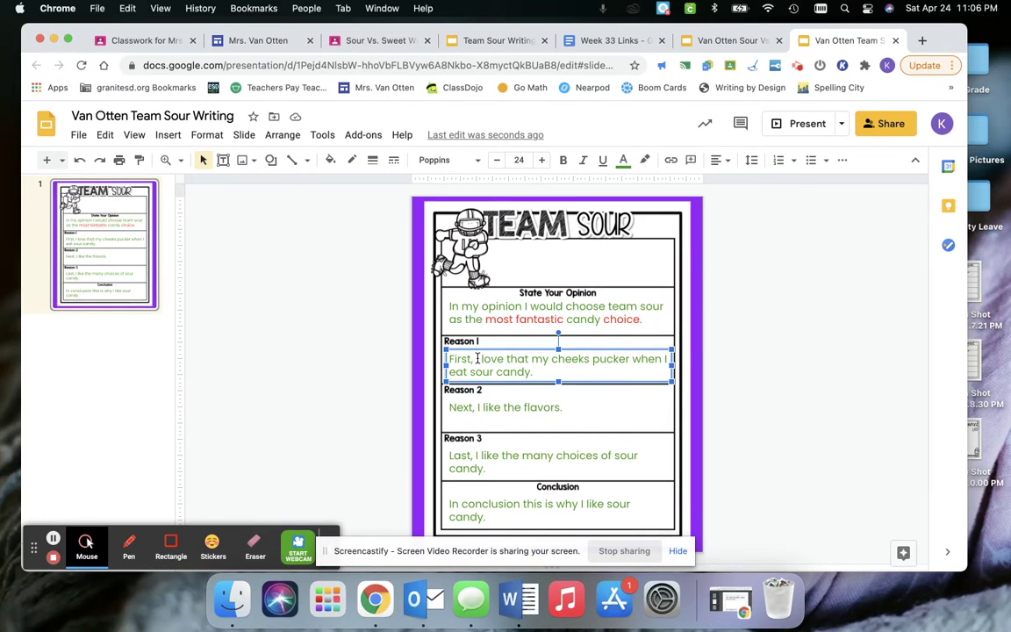
{"action": "left_click", "coordinate": [473, 359]}
{"action": "key", "text": "BackSpace"}
{"action": "type", "text": ","}
{"action": "left_click", "coordinate": [544, 374]}
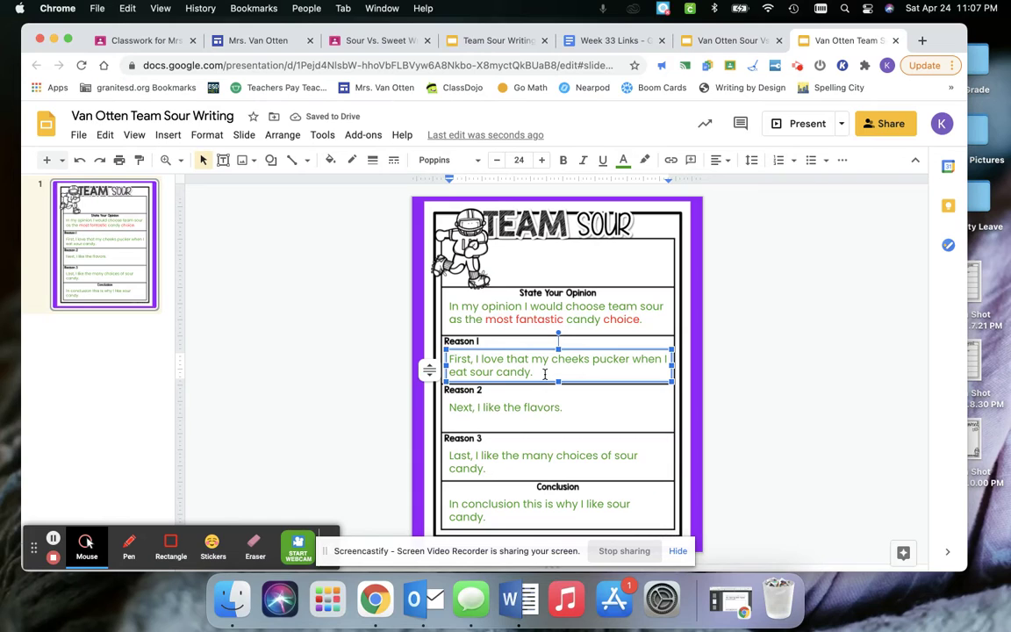
Replace "pucker" with "POP and pucker" in the Reason 1 sentence
{"action": "left_click", "coordinate": [596, 358]}
{"action": "left_click_drag", "start_coordinate": [596, 358], "coordinate": [625, 361]}
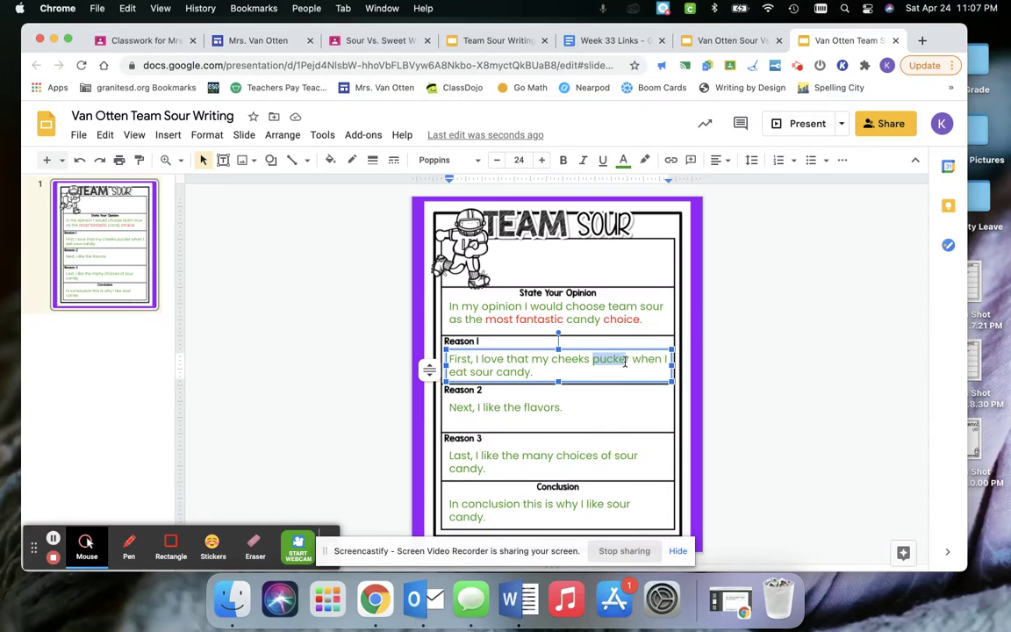
{"action": "key", "text": "BackSpace"}
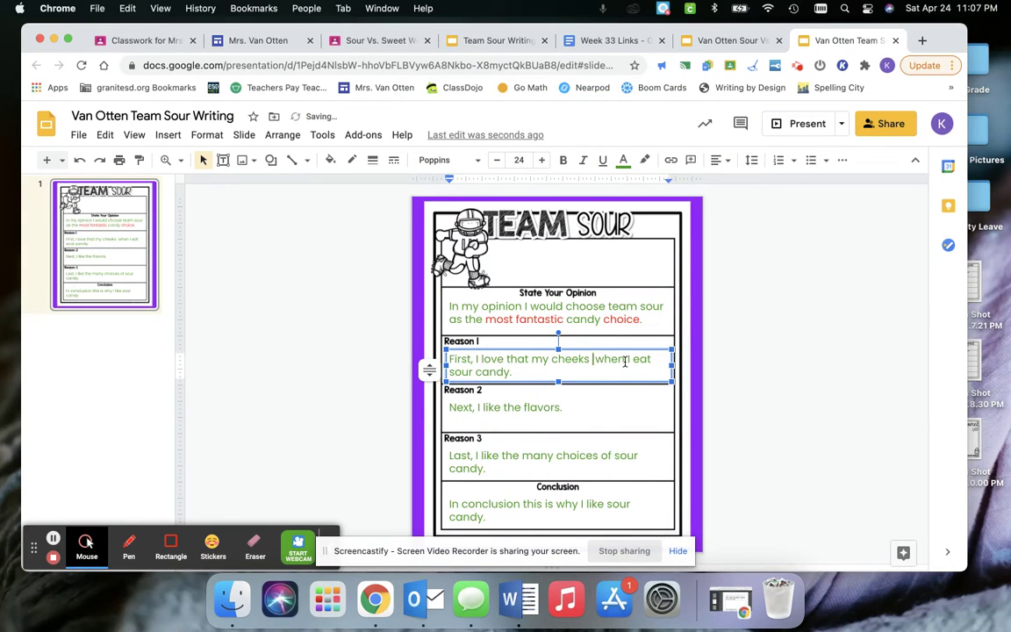
{"action": "type", "text": "POP "}
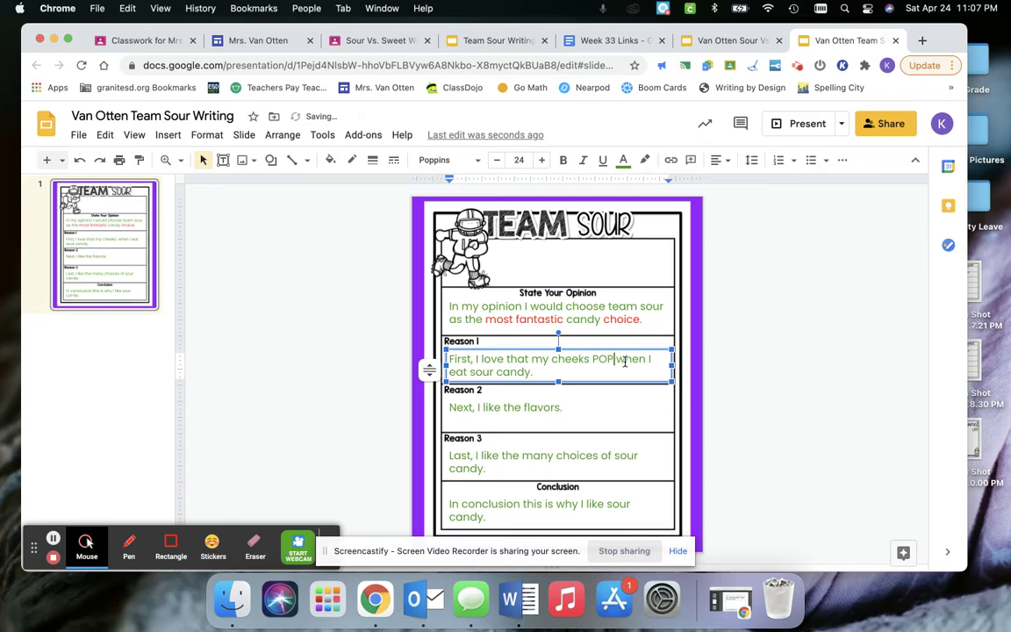
{"action": "type", "text": "and pucker"}
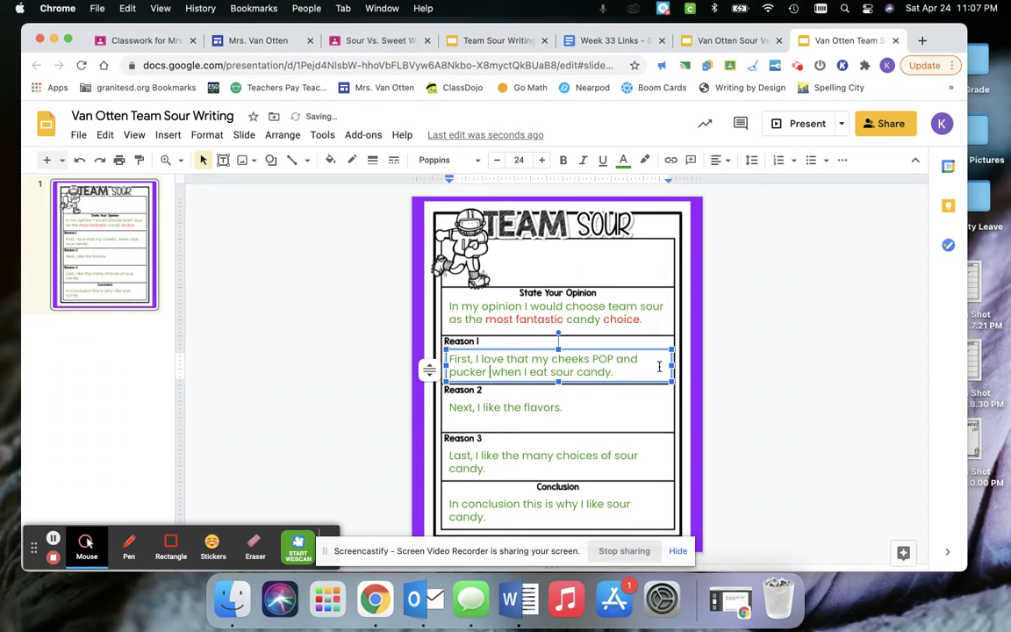
{"action": "key", "text": "BackSpace"}
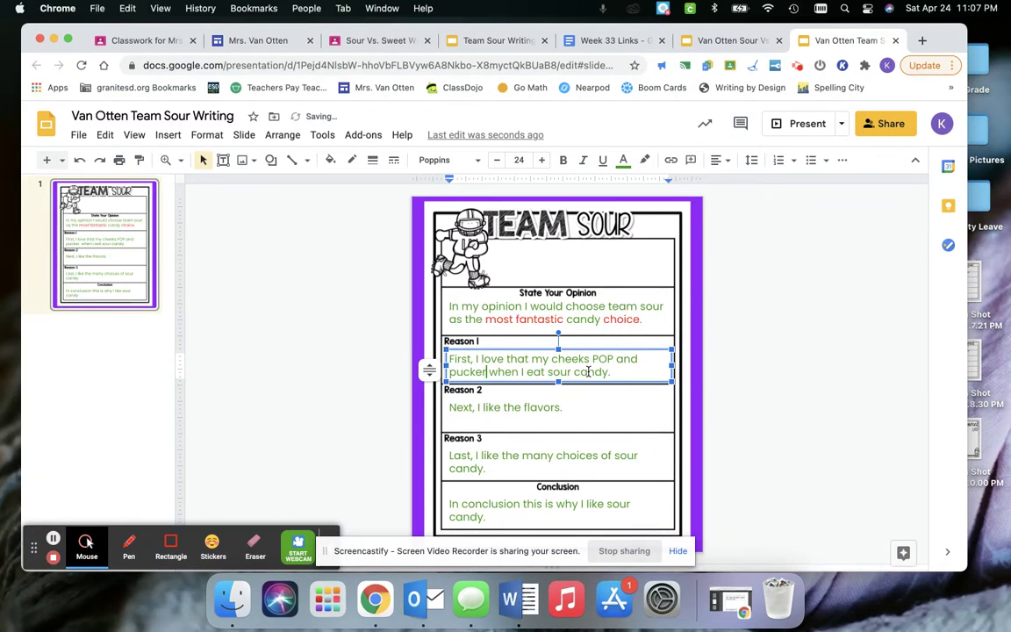
Color the word "POP" red in the Reason 1 sentence
{"action": "double_click", "coordinate": [603, 359]}
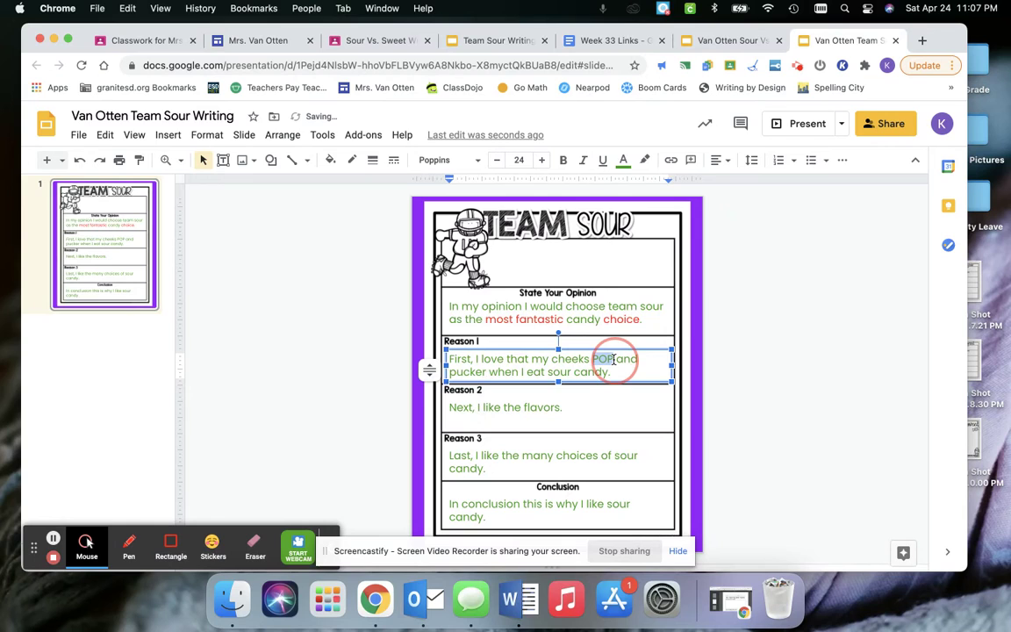
{"action": "left_click", "coordinate": [623, 160]}
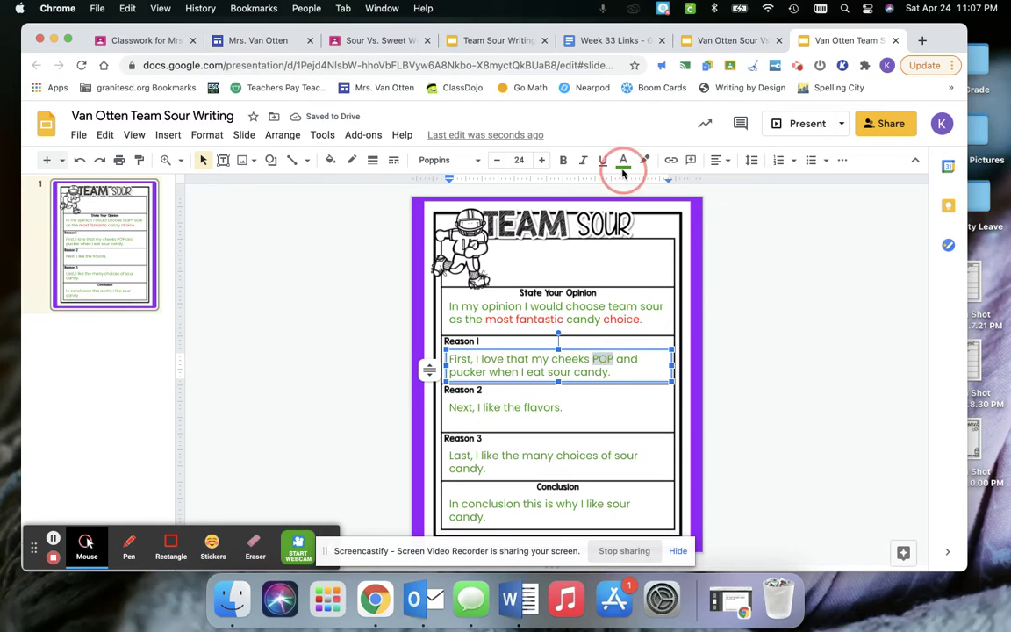
{"action": "left_click", "coordinate": [644, 203]}
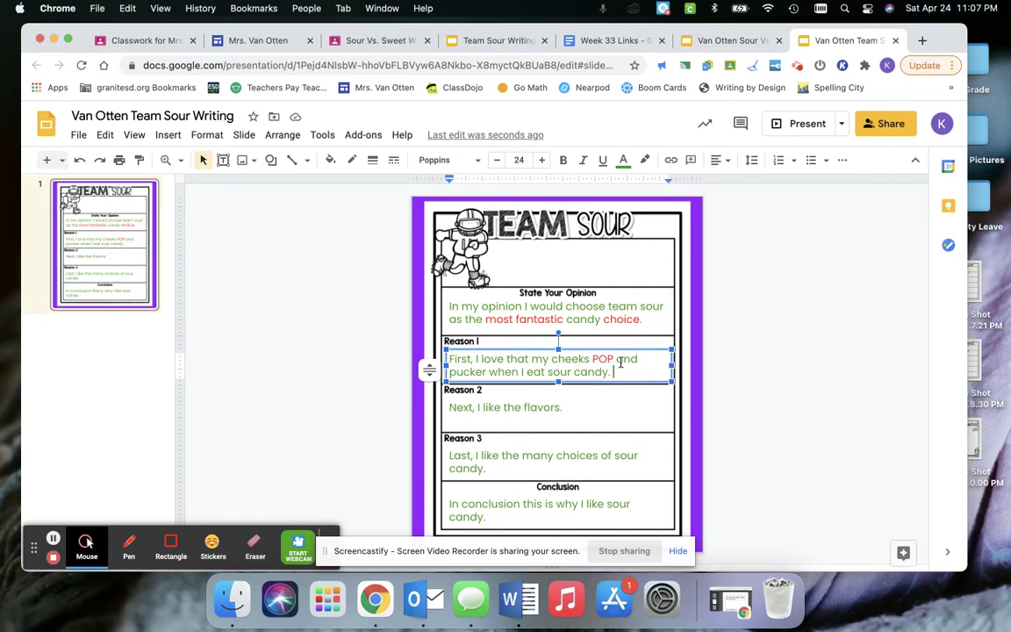
Insert the describing words "tangy, sour- bursting" before "flavors" in the Reason 2 sentence
{"action": "left_click", "coordinate": [548, 411]}
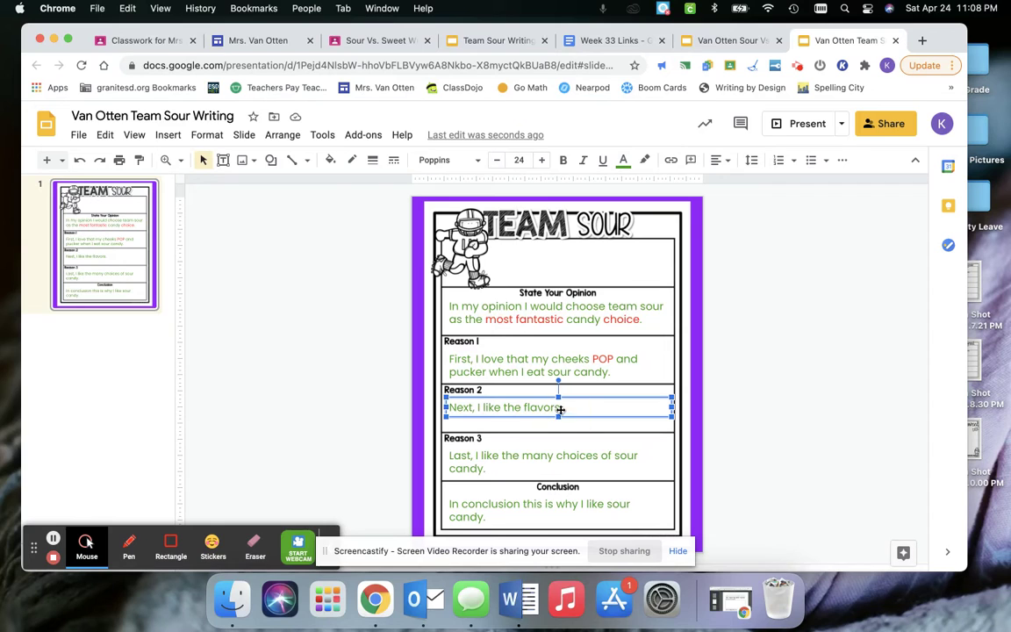
{"action": "left_click", "coordinate": [485, 410]}
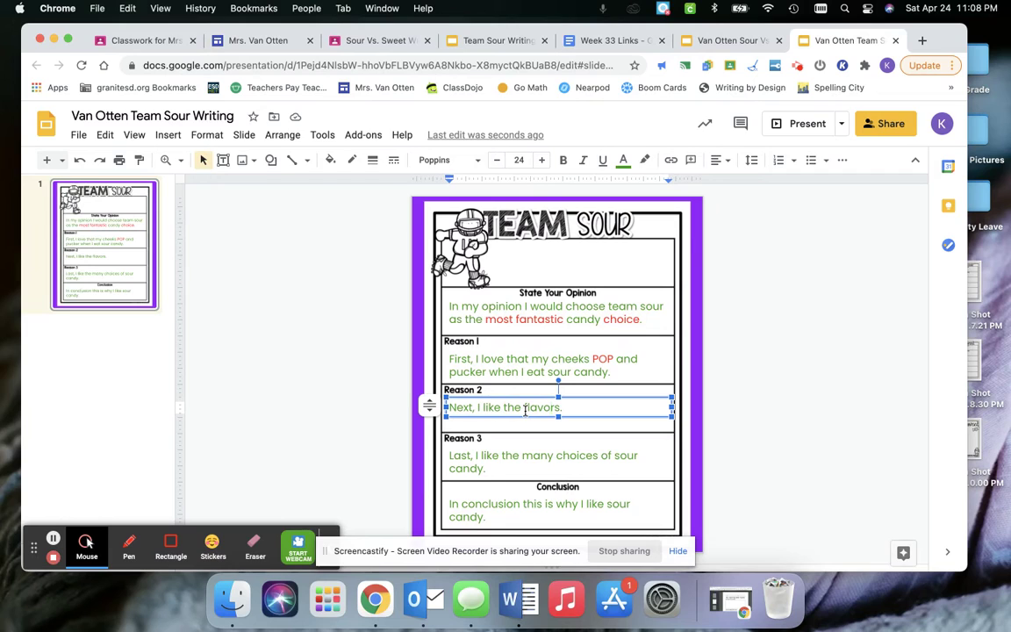
{"action": "left_click", "coordinate": [525, 408]}
{"action": "key", "text": "Left"}
{"action": "type", "text": "tangy "}
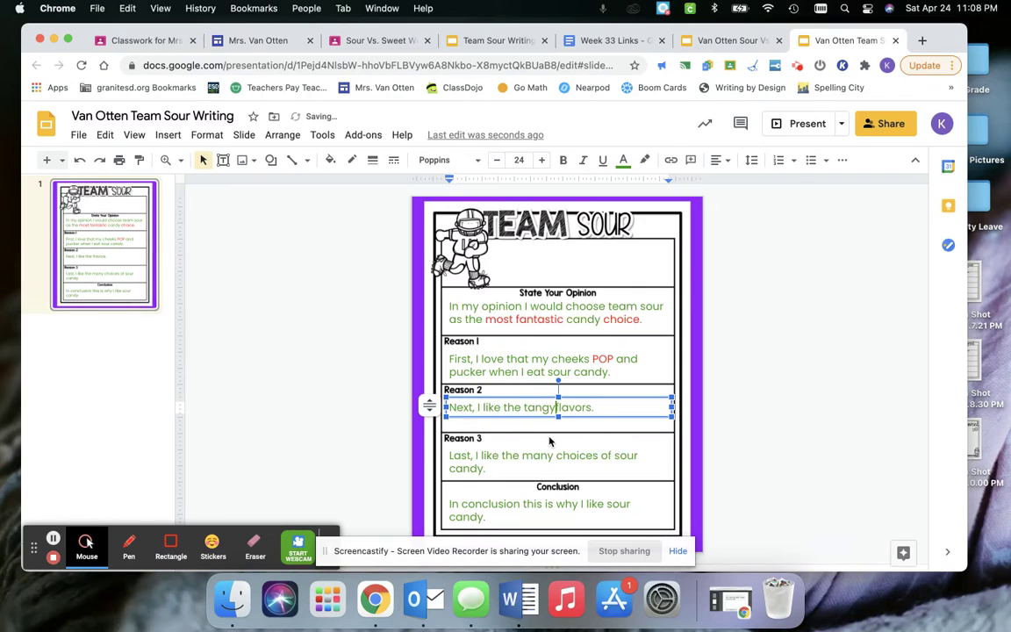
{"action": "type", "text": ", sour"}
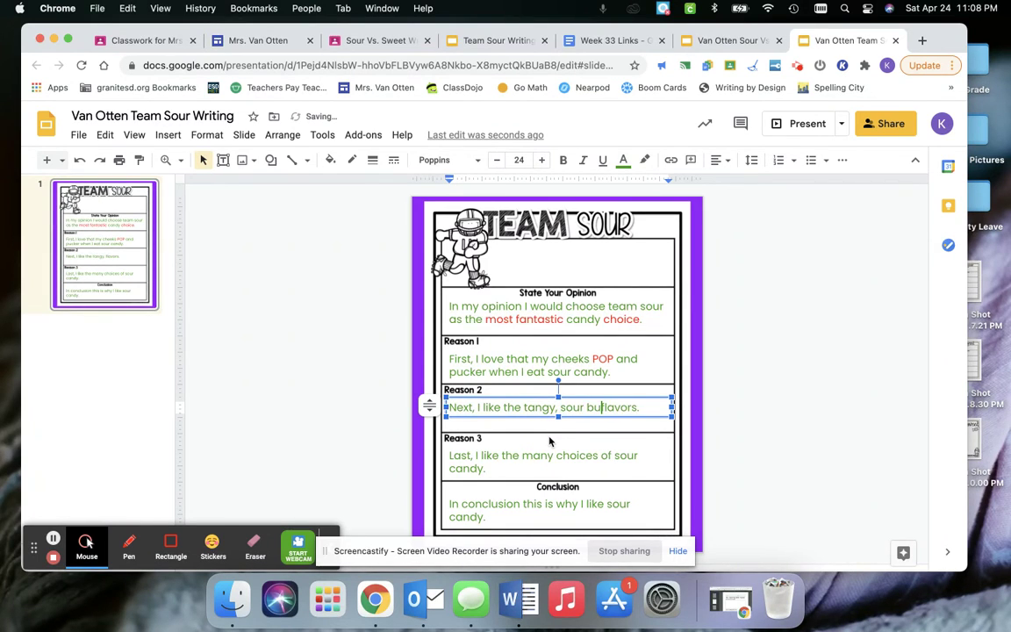
{"action": "key", "text": "BackSpace"}
{"action": "type", "text": "- bursting"}
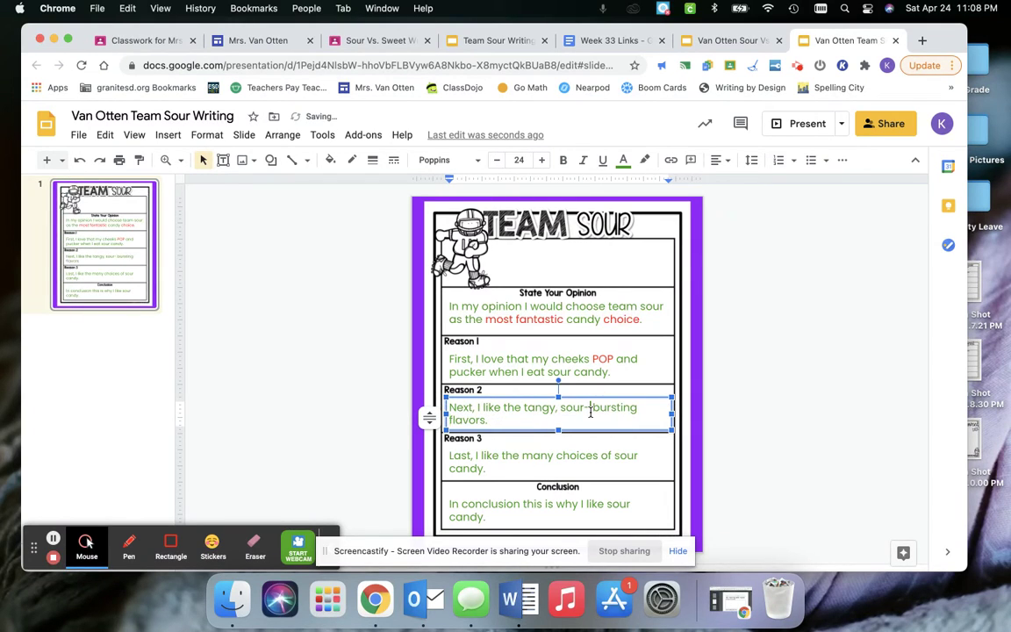
Clean up the hyphen and spacing in the Reason 2 sentence to read "sour-bursting"
{"action": "left_click", "coordinate": [589, 411]}
{"action": "key", "text": "BackSpace"}
{"action": "type", "text": "-"}
{"action": "left_click", "coordinate": [590, 409]}
{"action": "key", "text": "BackSpace"}
{"action": "left_click", "coordinate": [503, 426]}
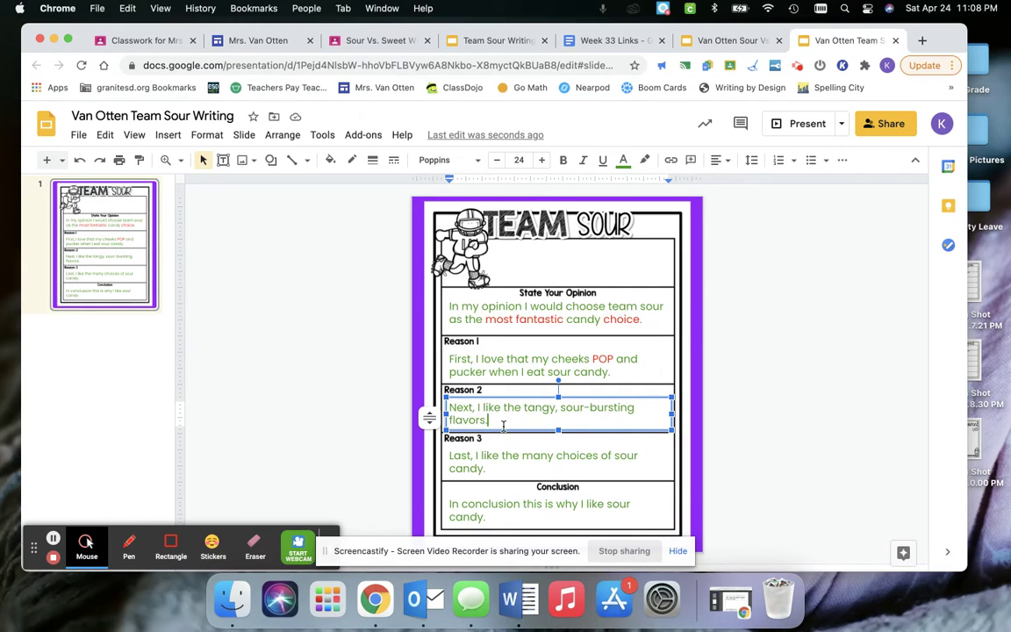
Color the words "tangy, sour-bursting" red in the Reason 2 sentence
{"action": "left_click_drag", "start_coordinate": [524, 409], "coordinate": [633, 410]}
{"action": "left_click", "coordinate": [523, 417]}
{"action": "left_click_drag", "start_coordinate": [524, 409], "coordinate": [655, 412]}
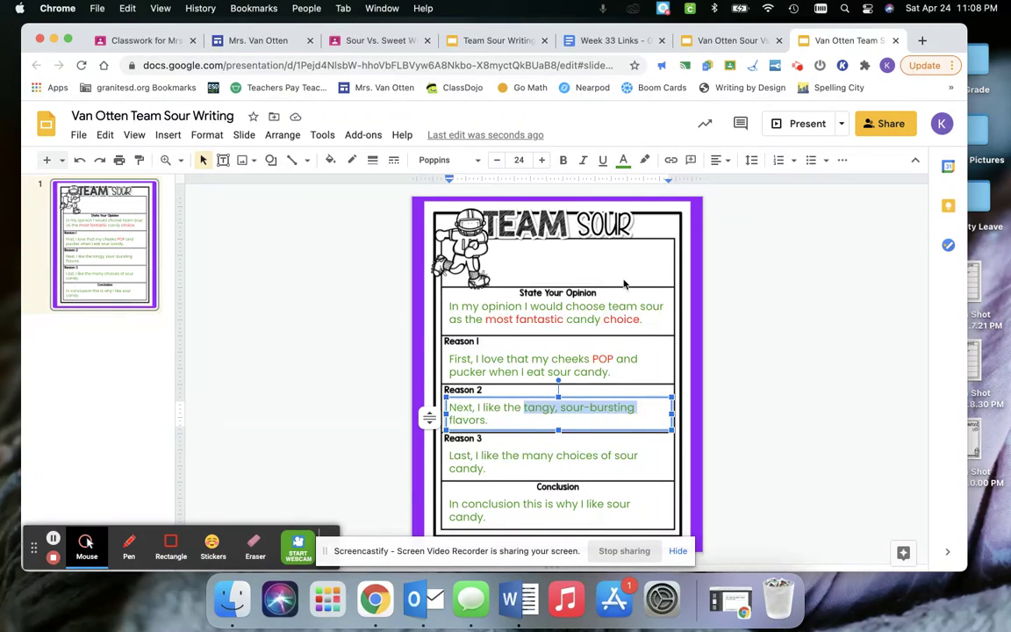
{"action": "left_click", "coordinate": [623, 160]}
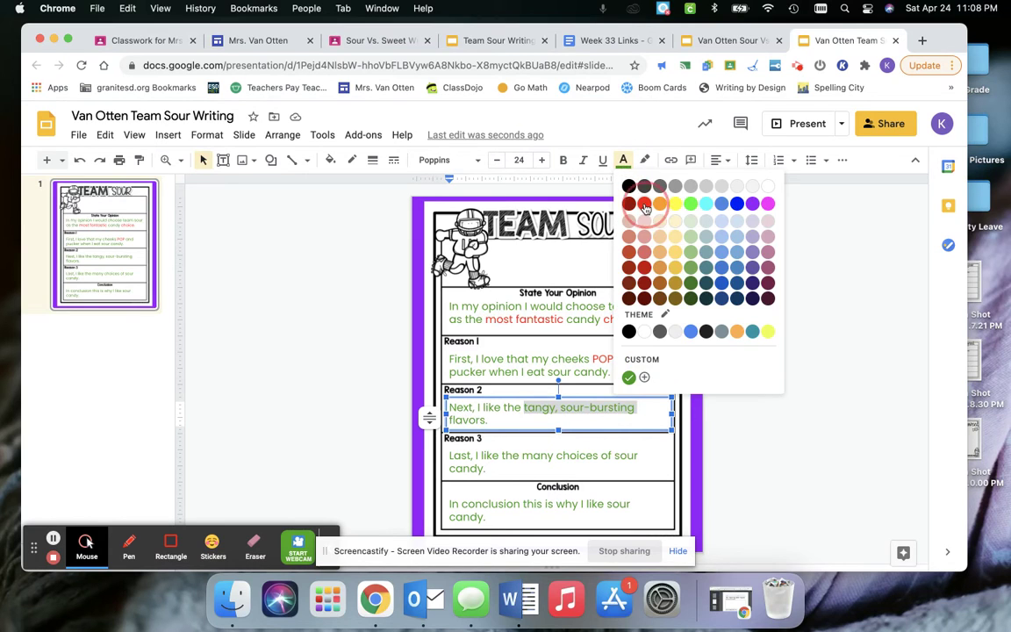
{"action": "left_click", "coordinate": [644, 204]}
{"action": "left_click", "coordinate": [555, 422]}
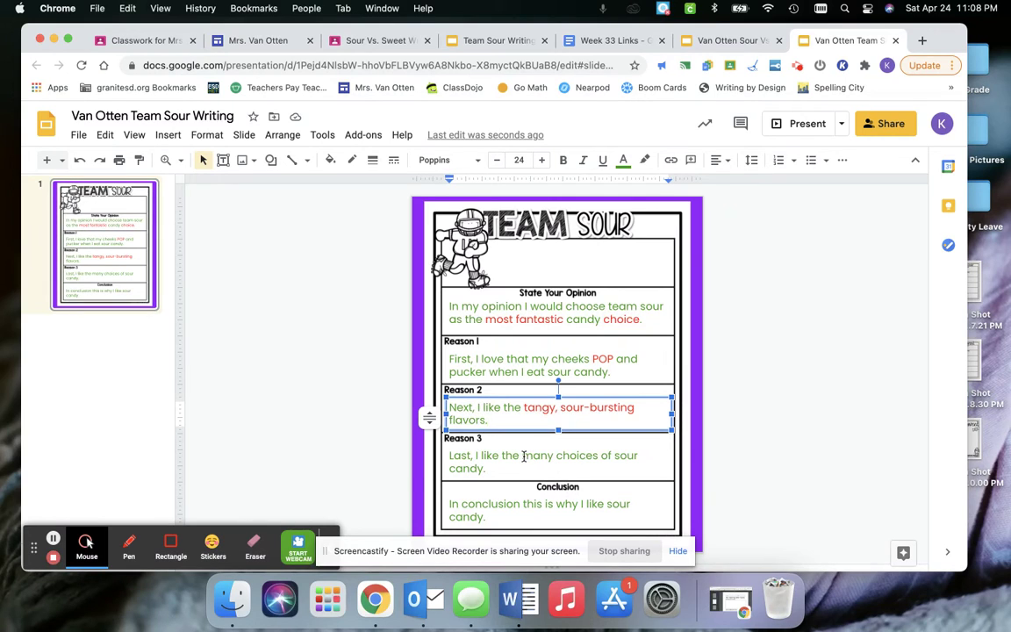
Reword the Reason 3 sentence to read "Last, I like the amount of choices that sour candy as to offer."
{"action": "left_click_drag", "start_coordinate": [523, 456], "coordinate": [554, 457]}
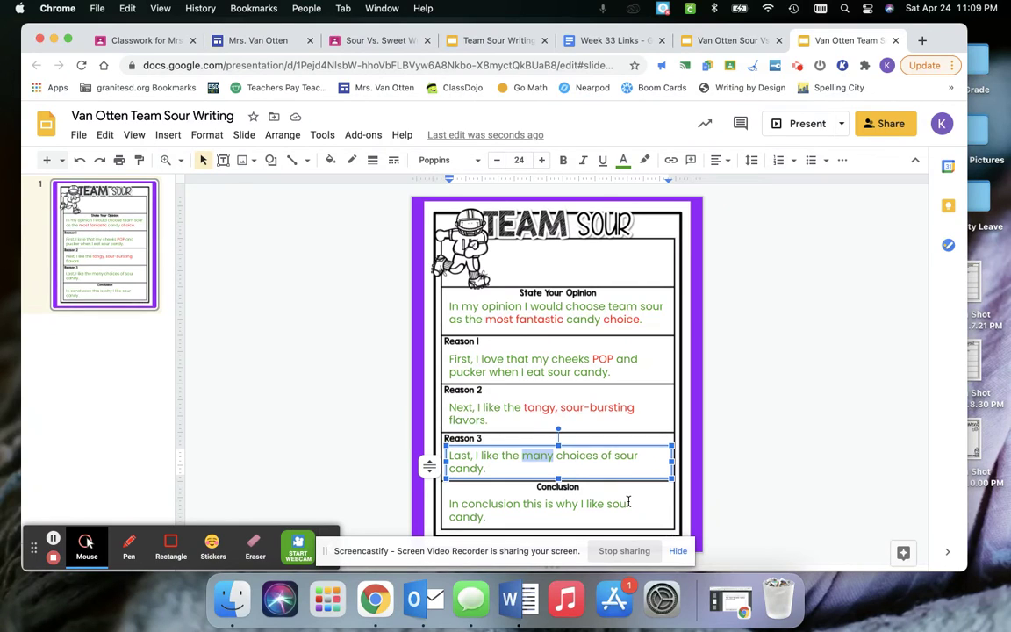
{"action": "type", "text": "amount of"}
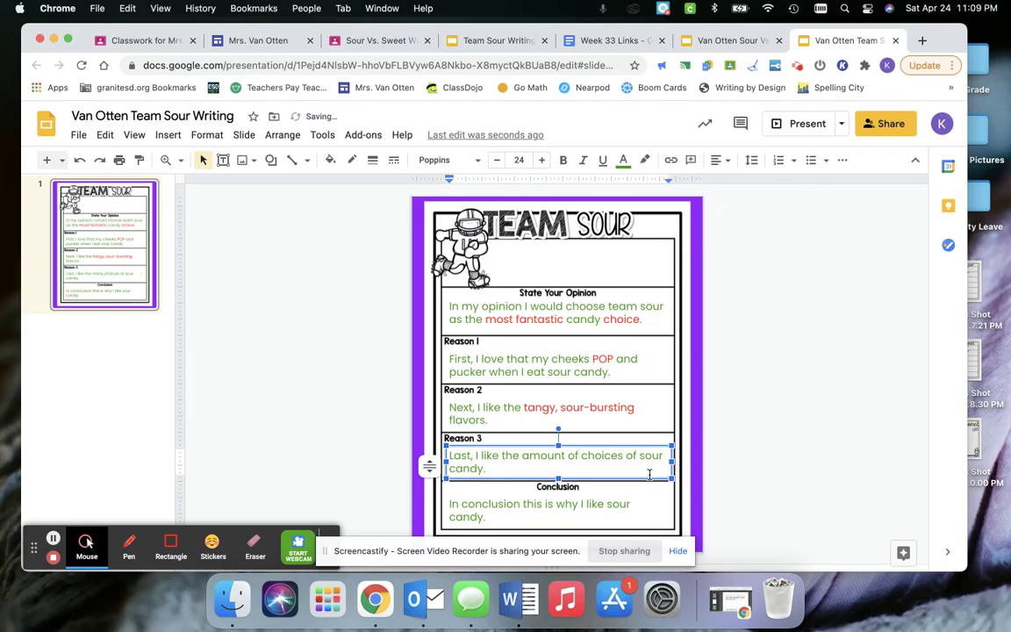
{"action": "double_click", "coordinate": [631, 455]}
{"action": "type", "text": "that"}
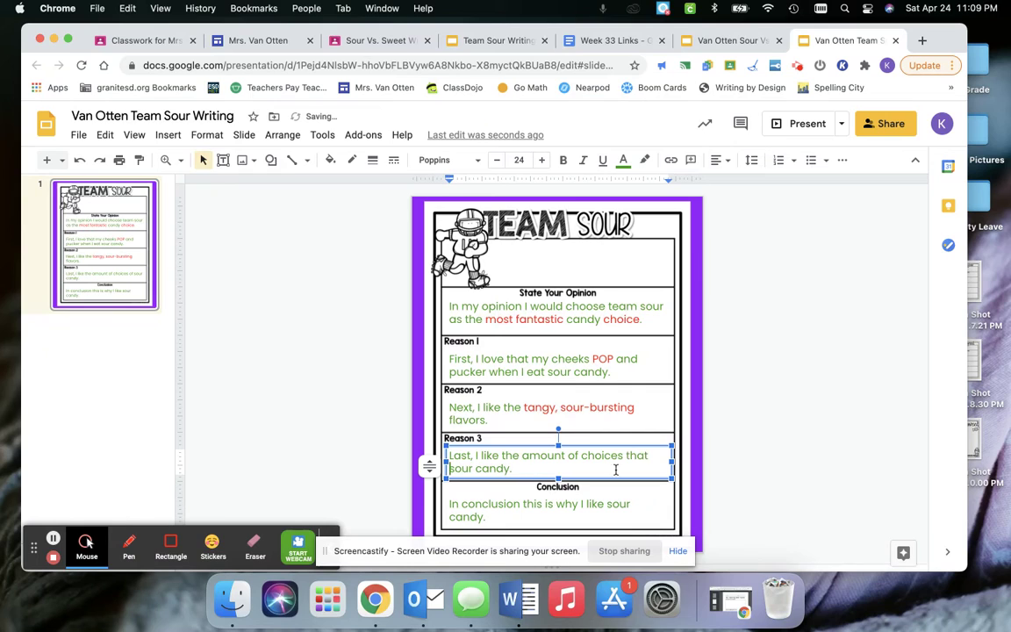
{"action": "left_click", "coordinate": [561, 468]}
{"action": "key", "text": "BackSpace"}
{"action": "type", "text": "as to of"}
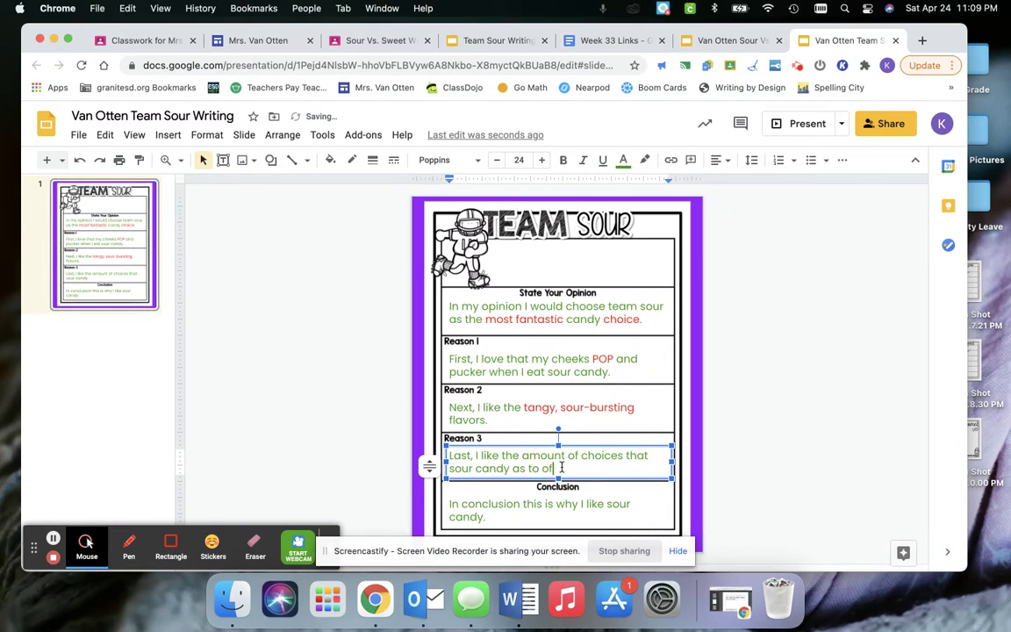
{"action": "type", "text": "fer."}
Color the word "amount" red in the Reason 3 sentence
{"action": "left_click_drag", "start_coordinate": [523, 455], "coordinate": [566, 456]}
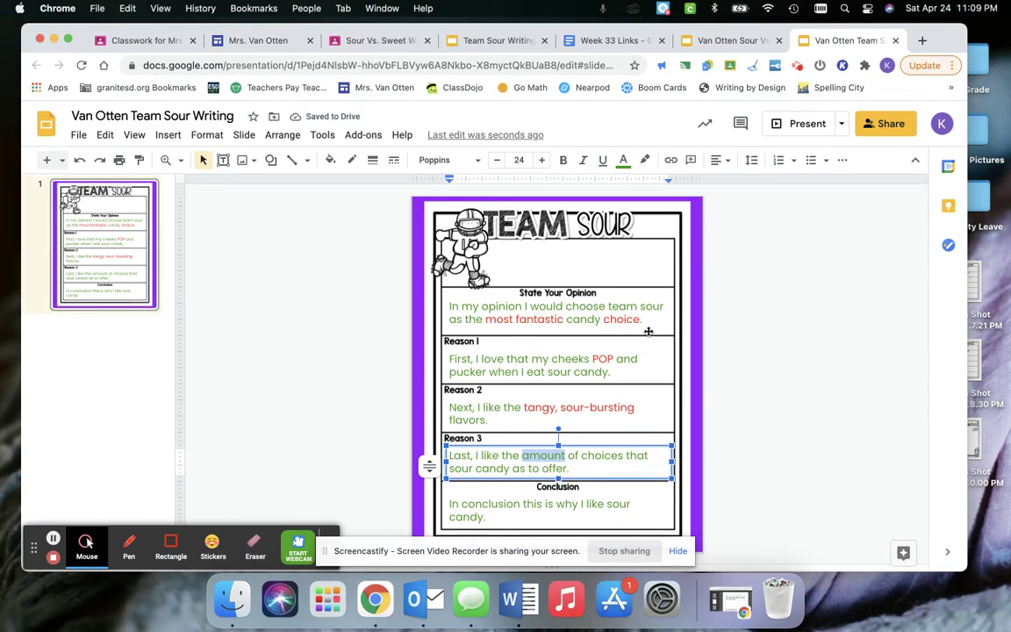
{"action": "left_click", "coordinate": [624, 161]}
{"action": "left_click", "coordinate": [646, 203]}
{"action": "left_click", "coordinate": [592, 468]}
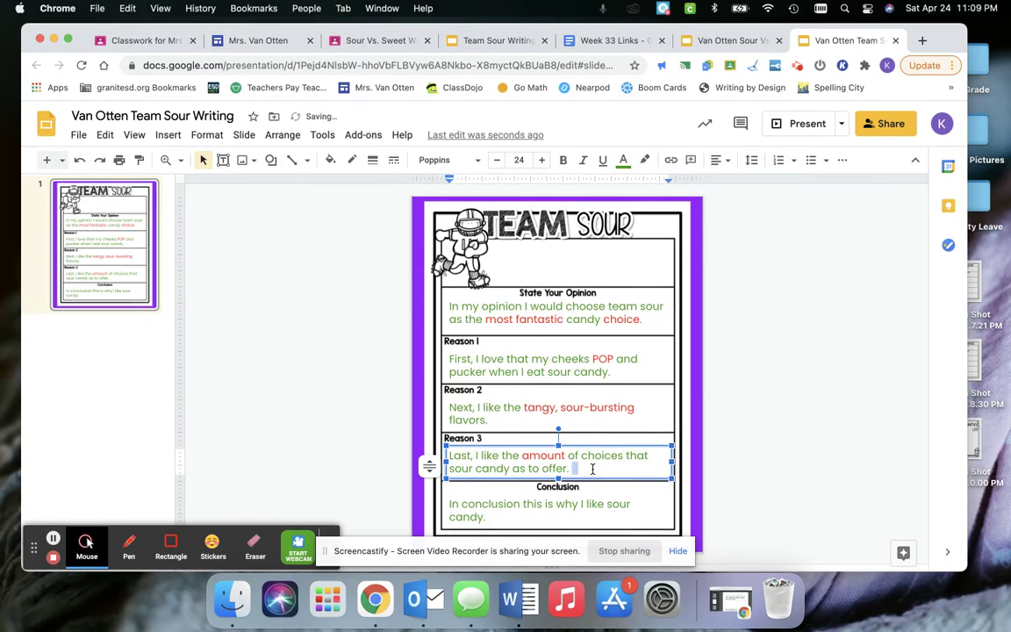
Correct "as" to "has" before "to offer" in the Reason 3 sentence
{"action": "left_click", "coordinate": [542, 470]}
{"action": "left_click", "coordinate": [514, 469]}
{"action": "type", "text": "h"}
Color the closing words "has to offer." red in the Reason 3 sentence
{"action": "left_click_drag", "start_coordinate": [514, 468], "coordinate": [577, 470]}
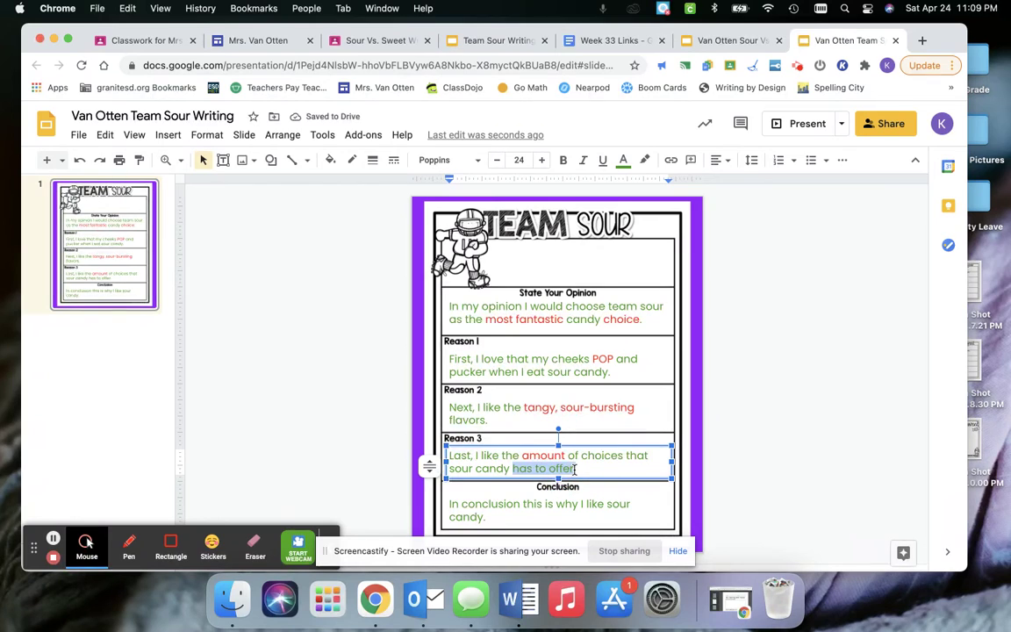
{"action": "left_click", "coordinate": [623, 161]}
{"action": "left_click", "coordinate": [644, 203]}
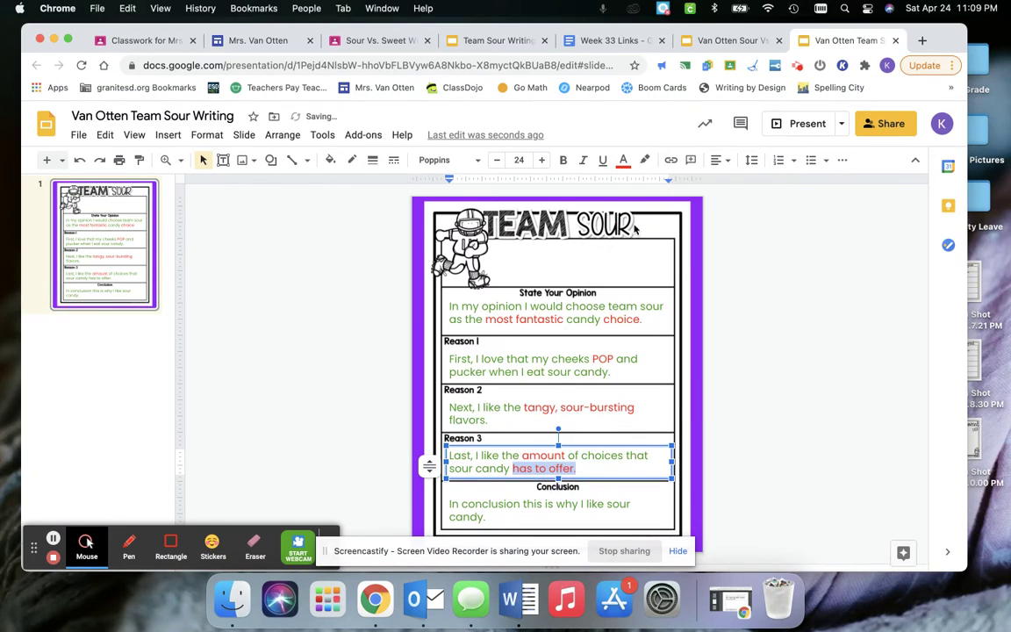
{"action": "left_click", "coordinate": [593, 471]}
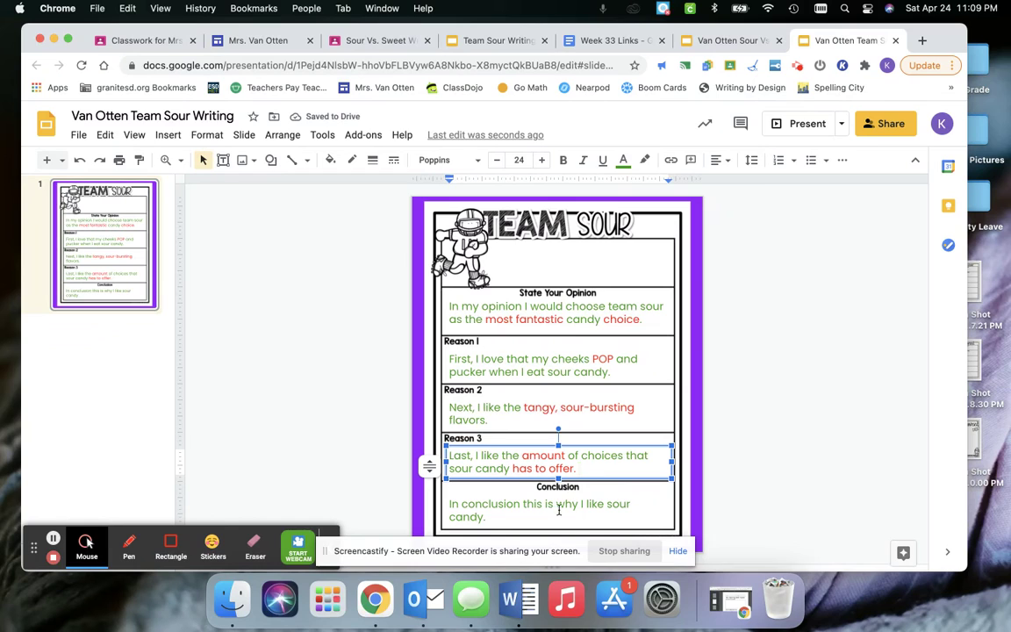
Replace the period ending the Conclusion sentence with the words "best of all!"
{"action": "left_click", "coordinate": [530, 520]}
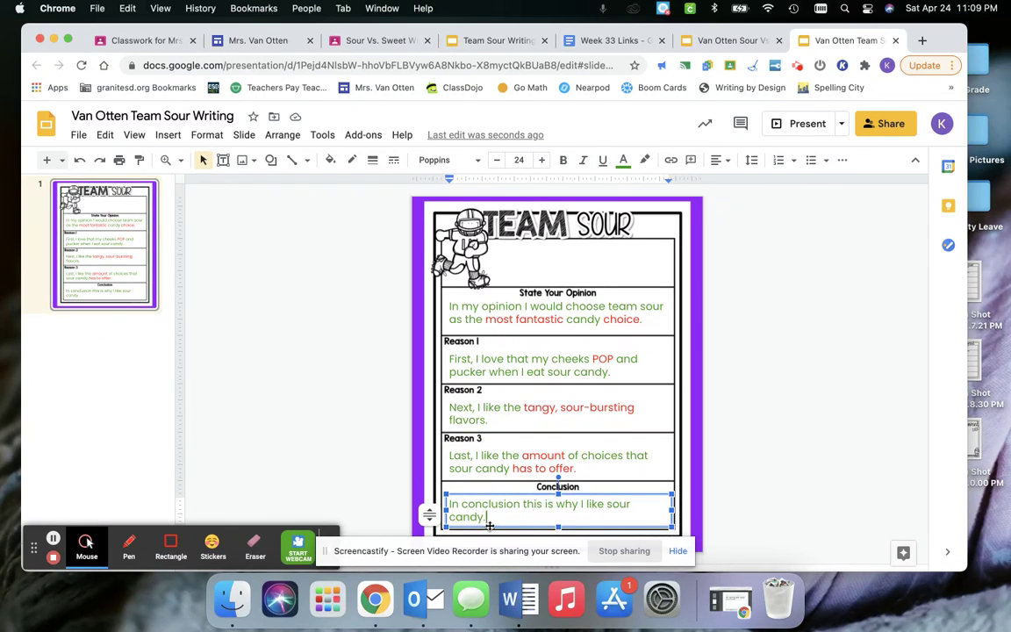
{"action": "key", "text": "BackSpace"}
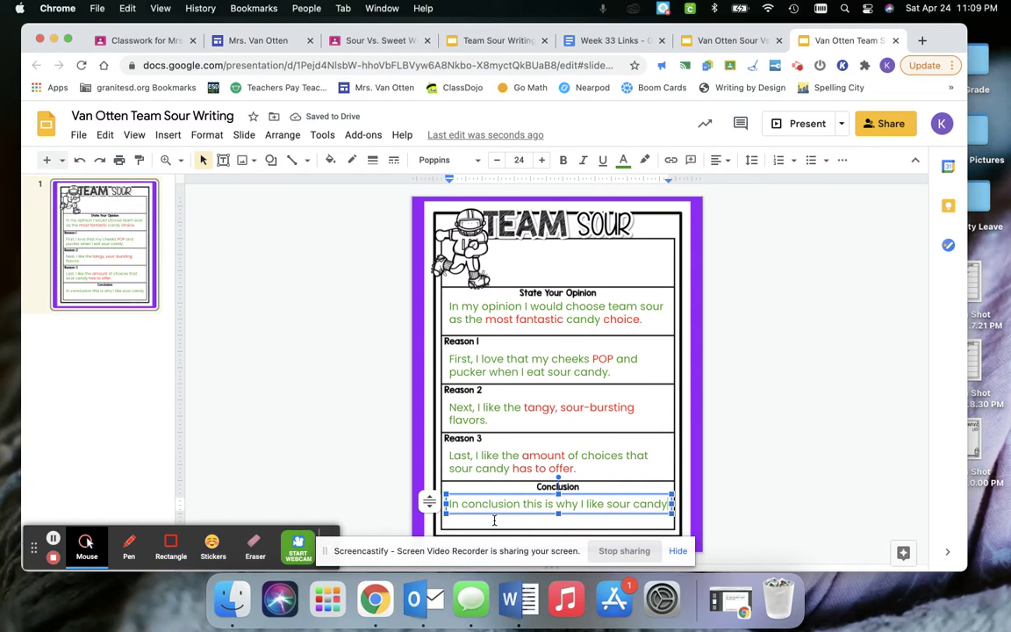
{"action": "type", "text": "best of al"}
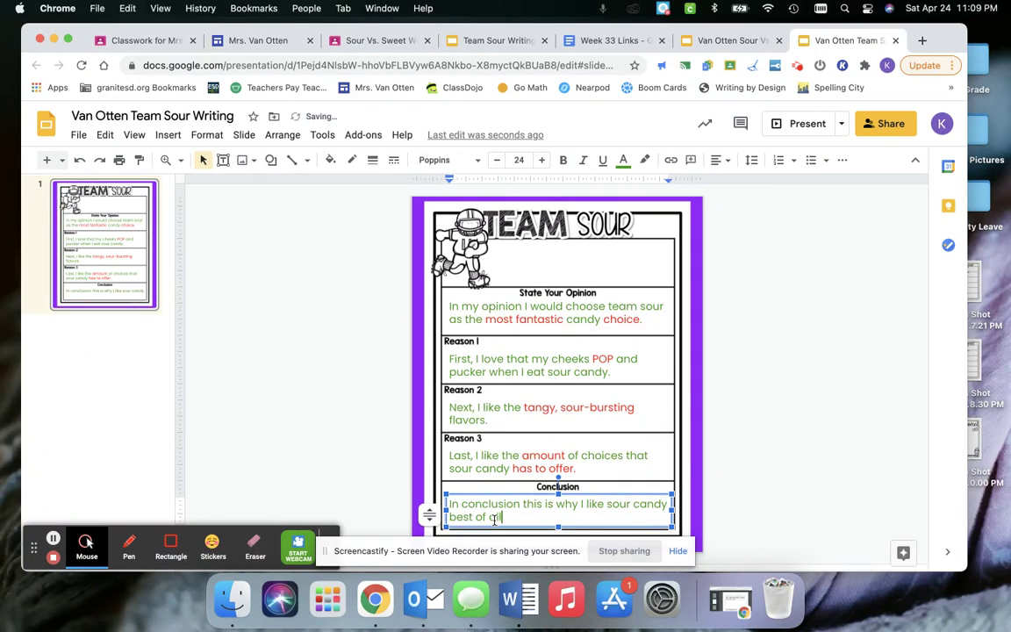
{"action": "type", "text": "l!"}
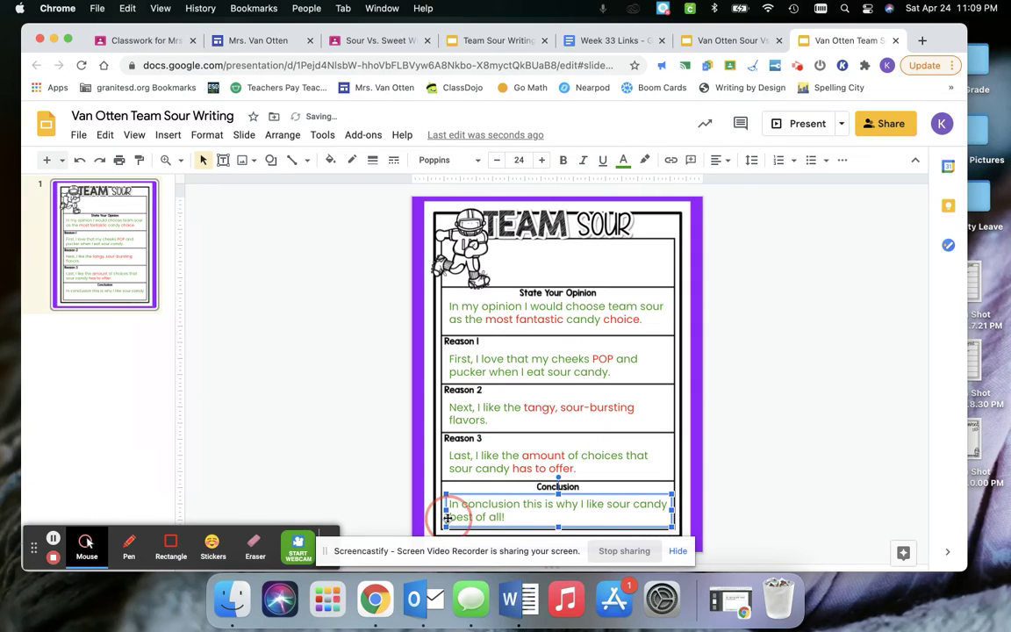
Color the words "best of all!" red in the Conclusion sentence and deselect its text box
{"action": "left_click_drag", "start_coordinate": [448, 519], "coordinate": [505, 519]}
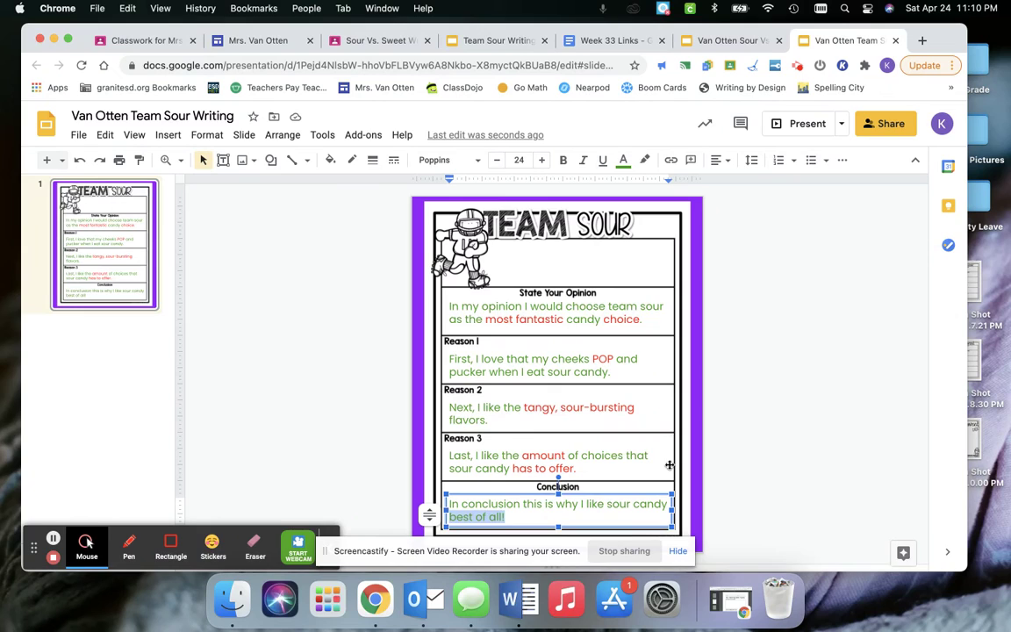
{"action": "left_click", "coordinate": [623, 160]}
{"action": "left_click", "coordinate": [575, 211]}
{"action": "left_click", "coordinate": [518, 515]}
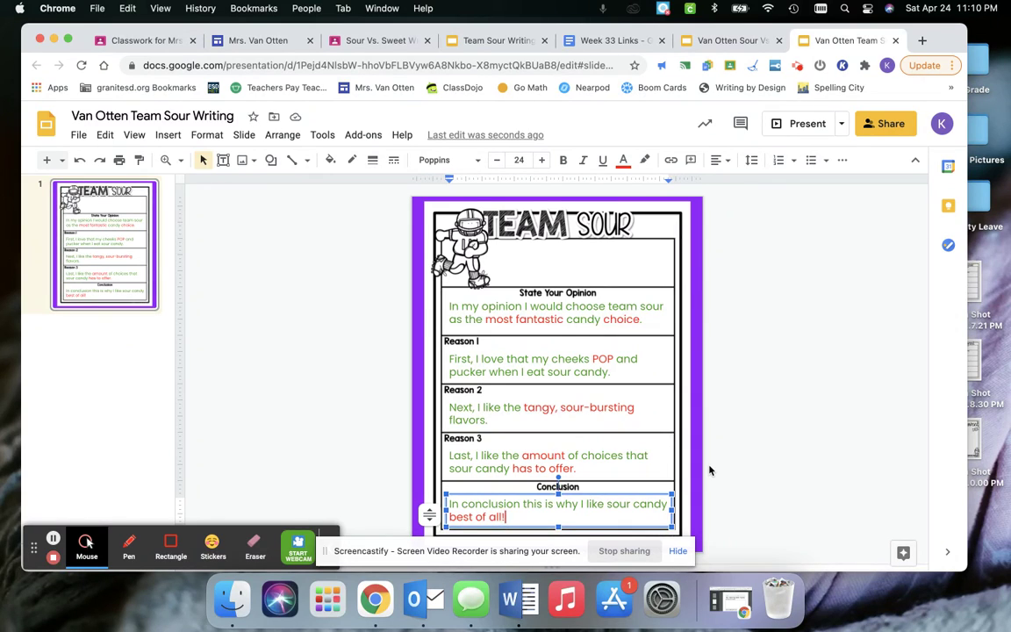
{"action": "left_click", "coordinate": [766, 447]}
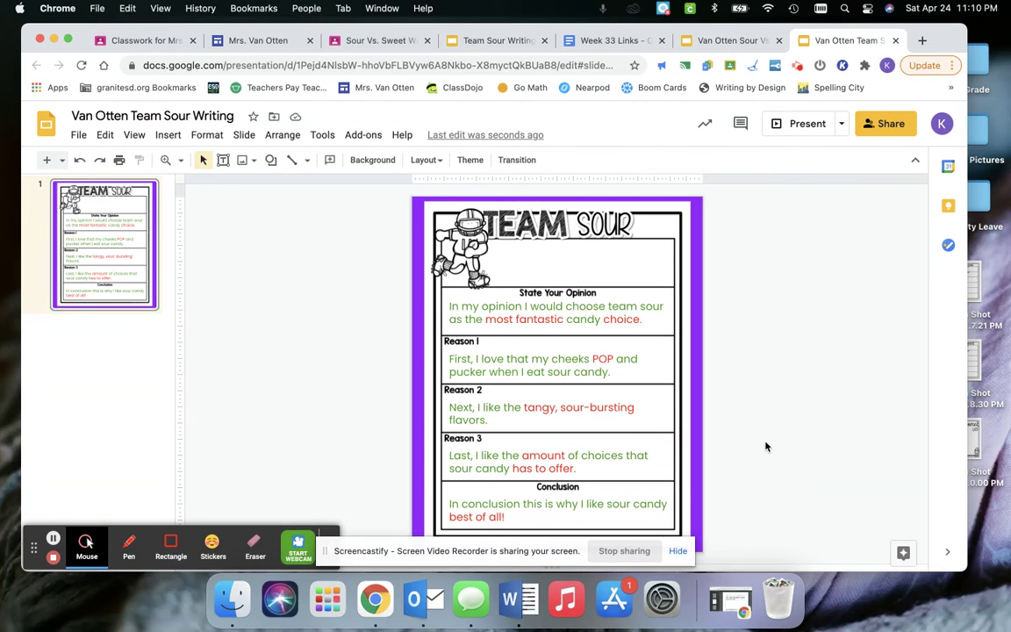